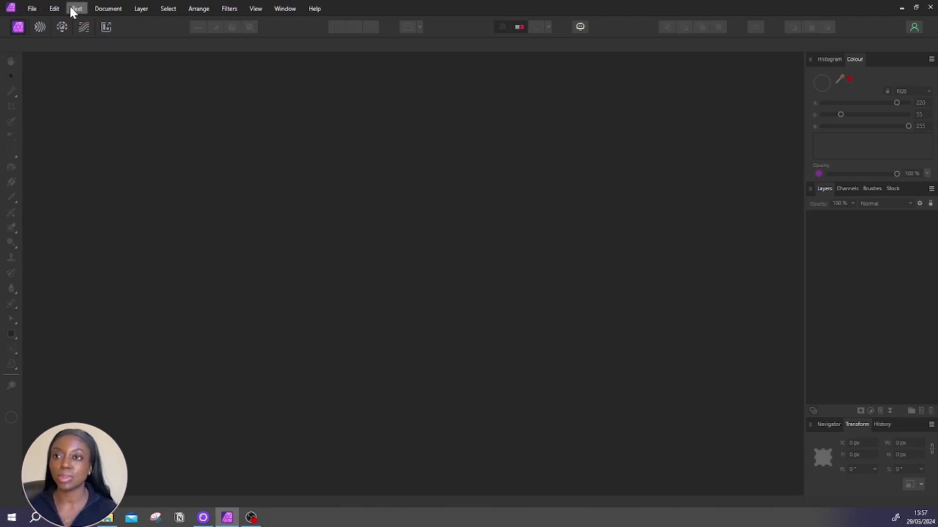
Step: Open the photo named Image from the Affinity folder in Pictures
click(33, 9)
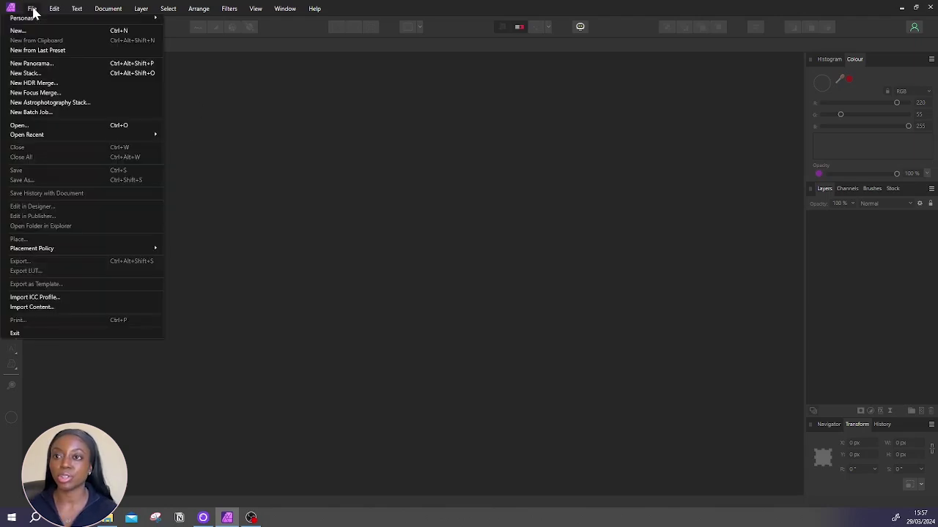
click(34, 125)
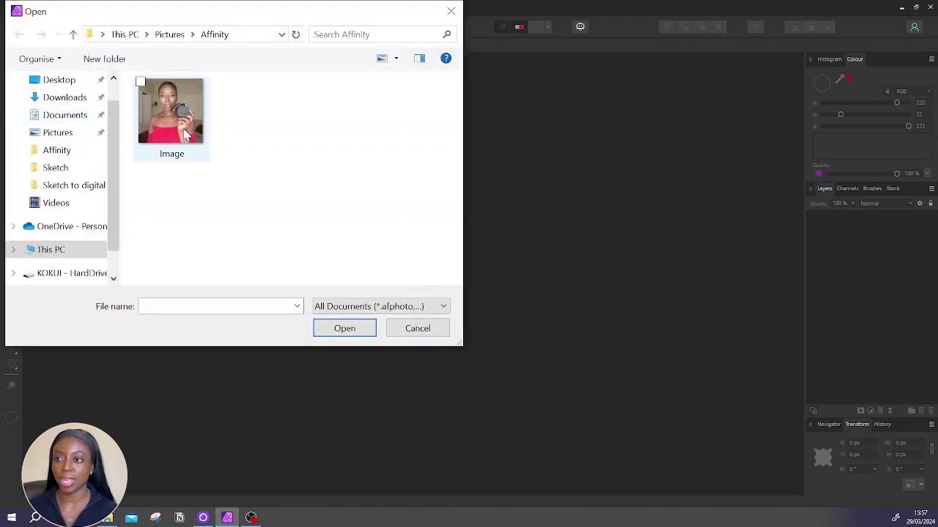
click(184, 134)
click(344, 328)
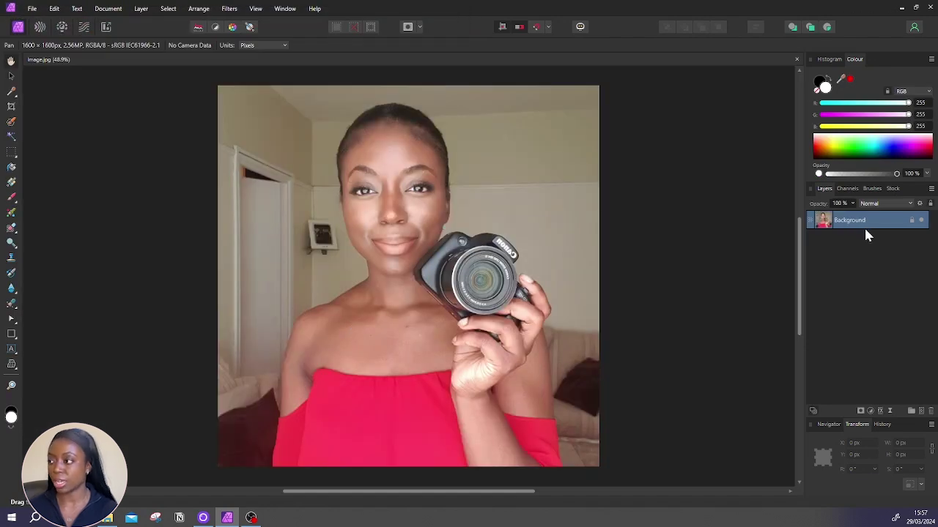
Step: Unlock the Background layer, and rasterise and trim it
click(912, 221)
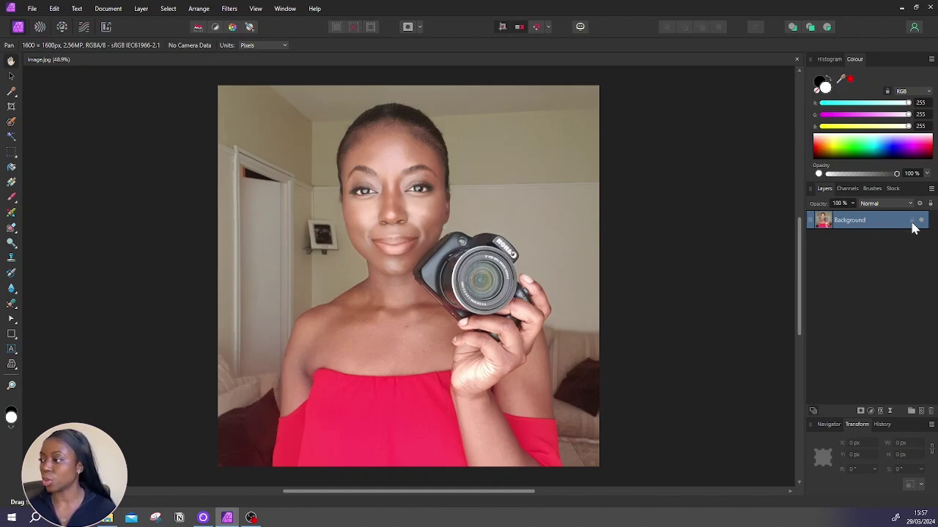
right_click(848, 224)
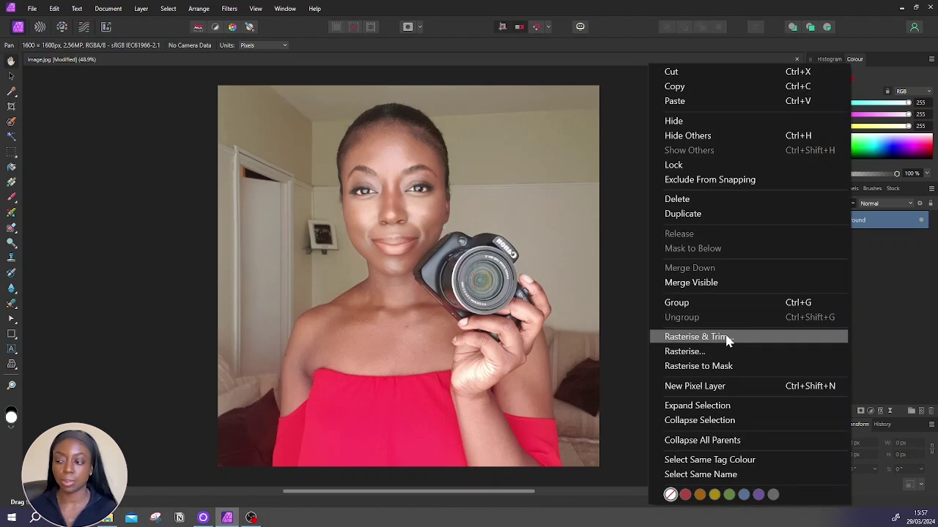
click(726, 338)
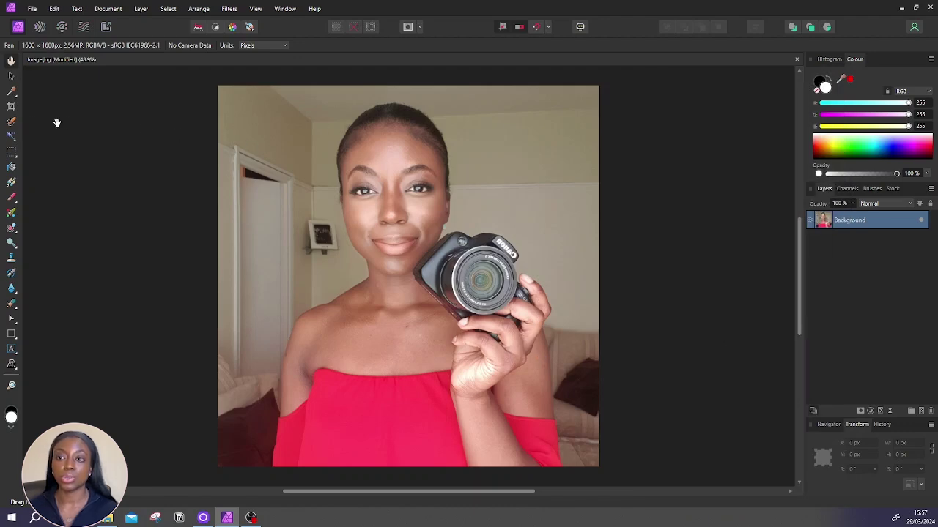
Step: With the Selection Brush at 129.7 px width, select the room background beside the woman's left-hand side in the photo and around her head
click(11, 123)
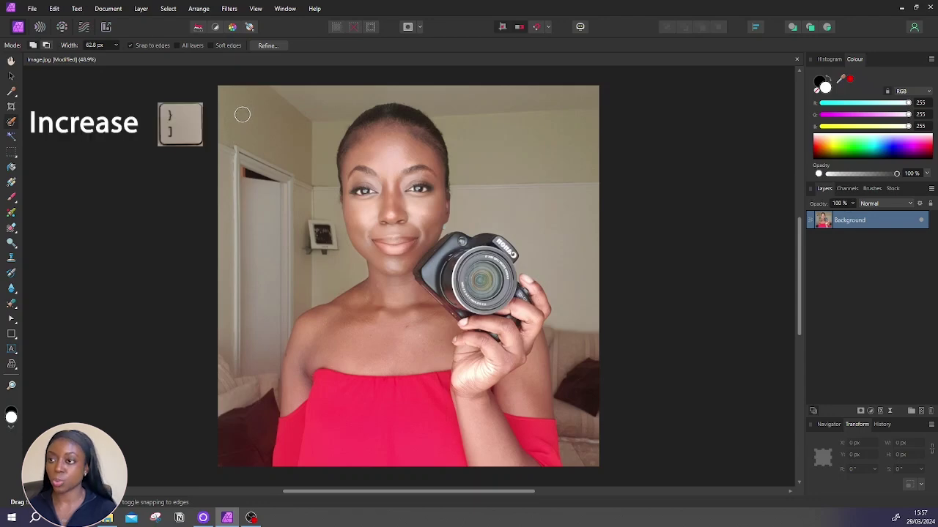
key(bracketright)
key(bracketright)
key(bracketright)
key(bracketright)
key(bracketright)
key(bracketright)
key(bracketright)
key(bracketright)
key(bracketright)
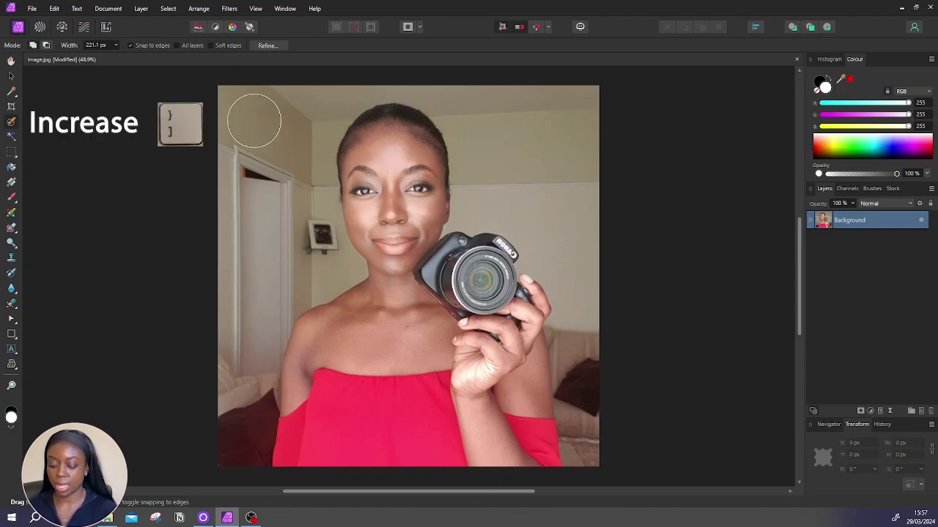
key(bracketleft)
key(bracketleft)
key(bracketleft)
key(bracketleft)
key(bracketleft)
key(bracketleft)
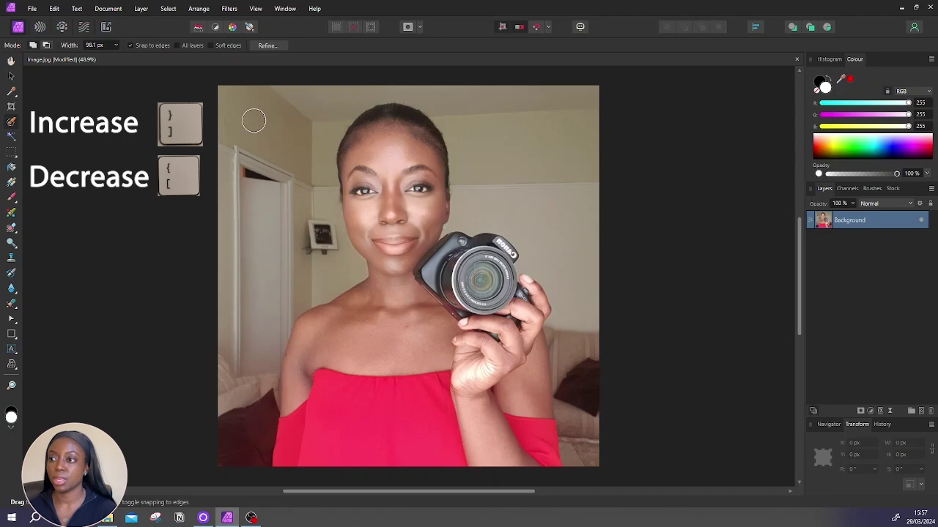
key(bracketright)
key(bracketright)
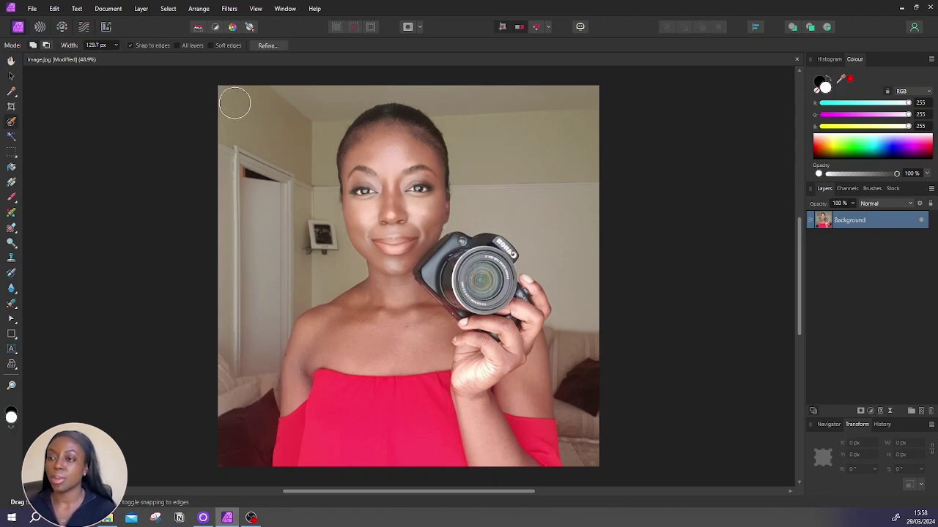
mouse_move(233, 97)
mouse_down()
mouse_move(271, 177)
mouse_move(245, 192)
mouse_move(235, 163)
mouse_move(237, 233)
mouse_move(230, 167)
mouse_move(239, 181)
mouse_move(207, 276)
mouse_move(226, 445)
mouse_move(245, 466)
mouse_up()
mouse_move(456, 88)
mouse_down()
mouse_move(421, 92)
mouse_move(481, 110)
mouse_move(471, 100)
mouse_move(583, 104)
mouse_move(495, 196)
mouse_up()
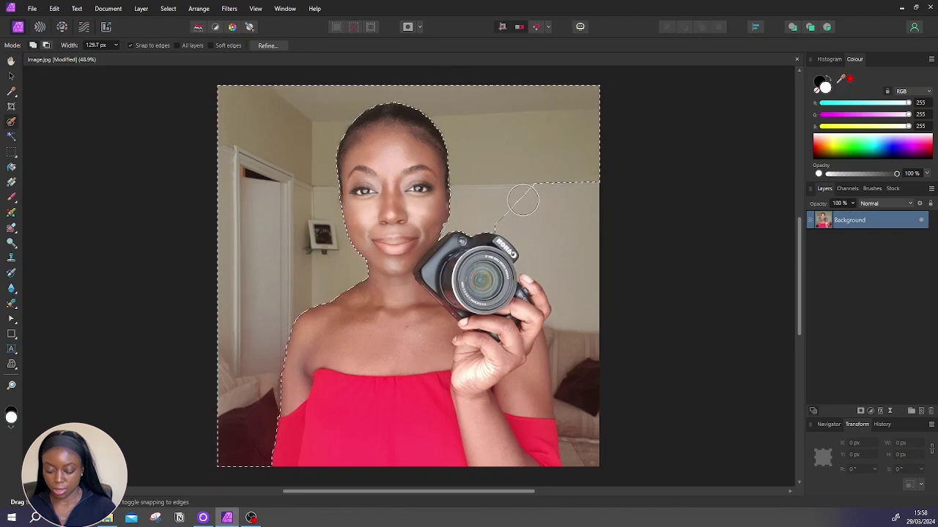
Step: Reduce the selection brush width to 57.6 px and add the remaining wall beside the camera and fingers to the selection
key(bracketleft)
key(bracketleft)
key(bracketleft)
key(bracketleft)
key(bracketleft)
key(bracketleft)
key(bracketleft)
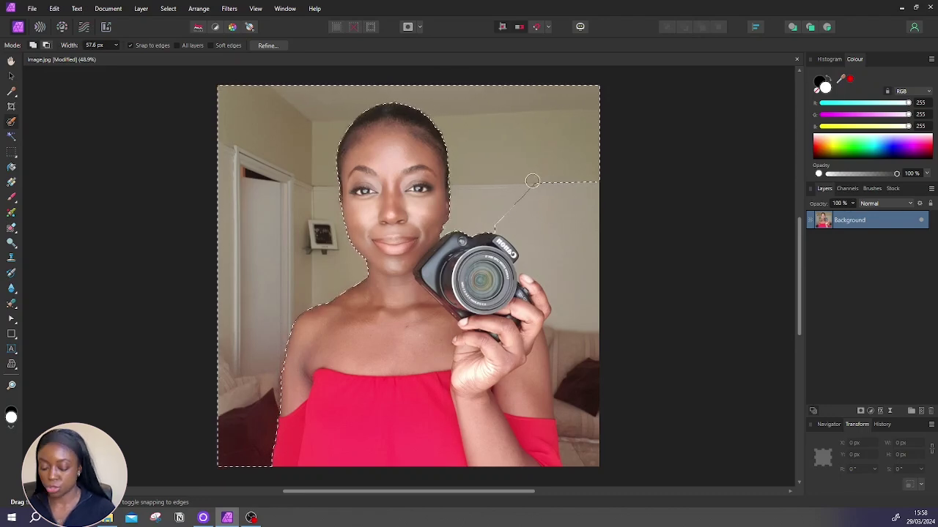
scroll(552, 232, up, 2)
scroll(553, 232, up, 1)
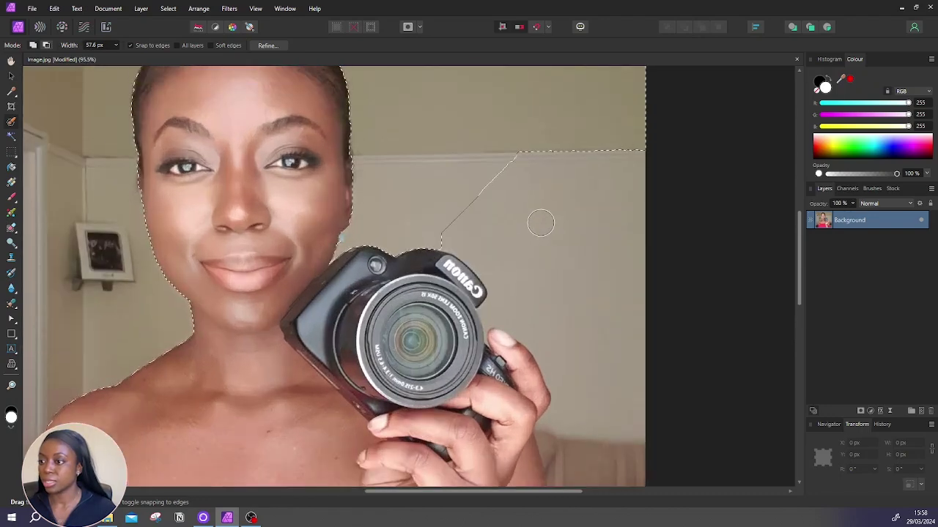
mouse_move(529, 165)
mouse_down()
mouse_move(561, 195)
mouse_move(561, 205)
mouse_move(542, 198)
mouse_move(576, 286)
mouse_move(527, 241)
mouse_move(569, 329)
mouse_move(563, 317)
mouse_move(505, 297)
mouse_move(513, 292)
mouse_move(517, 302)
mouse_up()
mouse_move(611, 220)
mouse_down()
mouse_move(633, 224)
mouse_move(636, 256)
mouse_up()
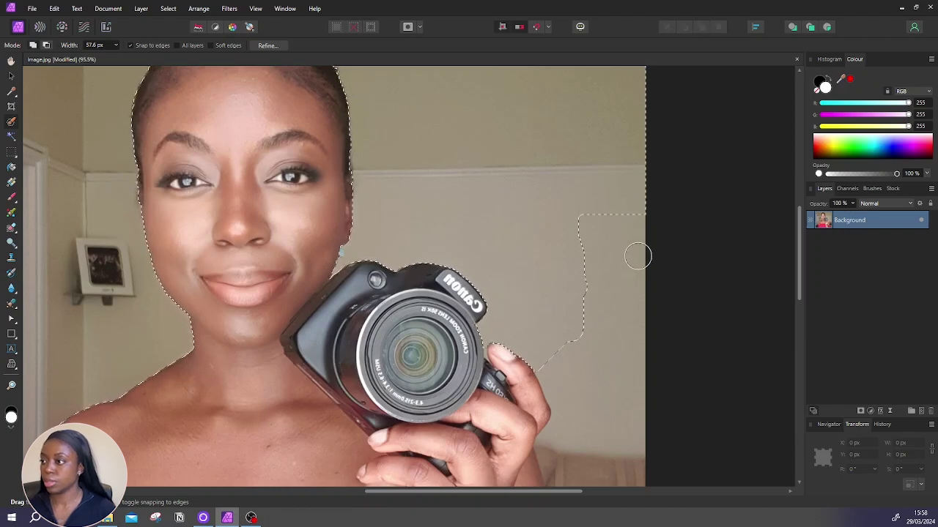
scroll(592, 381, down, 1)
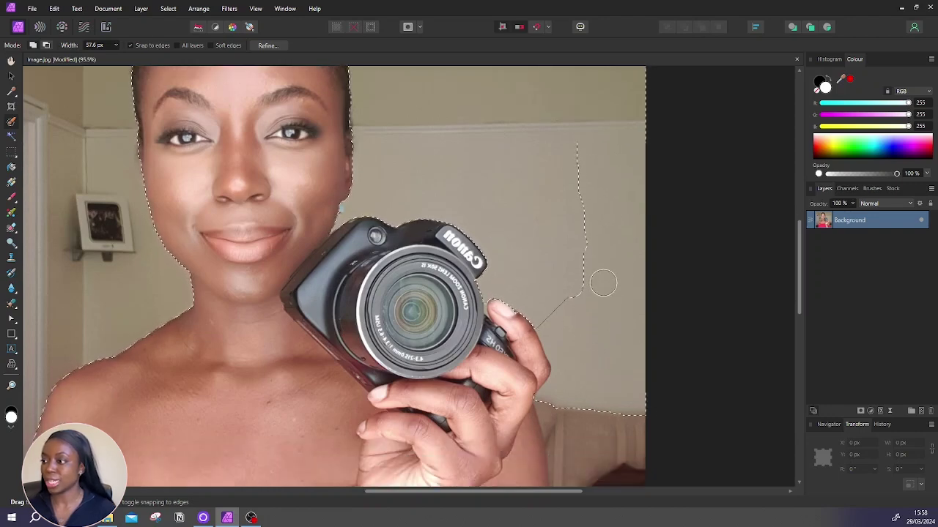
drag(596, 234, 595, 328)
Step: Add the sofa and dark cushion beside the arm holding the camera to the background selection
scroll(618, 403, down, 4)
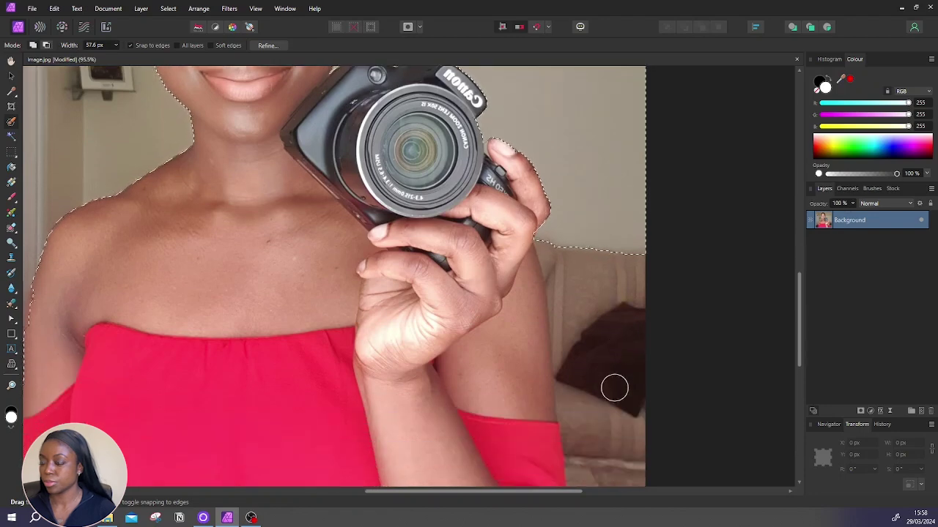
mouse_move(588, 286)
mouse_down()
mouse_move(599, 363)
mouse_move(568, 373)
mouse_move(561, 330)
mouse_move(565, 364)
mouse_move(611, 391)
mouse_move(576, 280)
mouse_move(595, 400)
mouse_move(628, 464)
mouse_up()
scroll(609, 389, down, 2)
scroll(513, 306, down, 5)
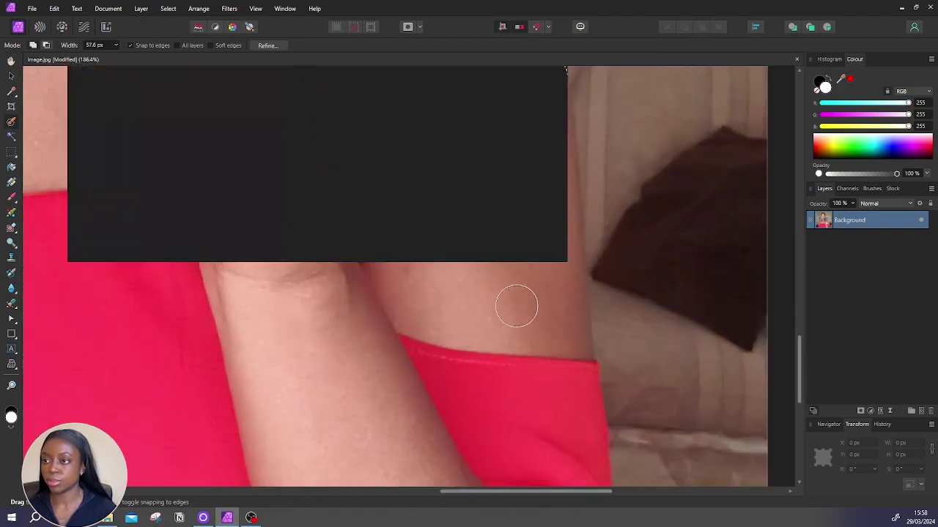
Step: Examine the selection outline around the arms, shoulders, face and camera for missed areas
scroll(469, 302, up, 3)
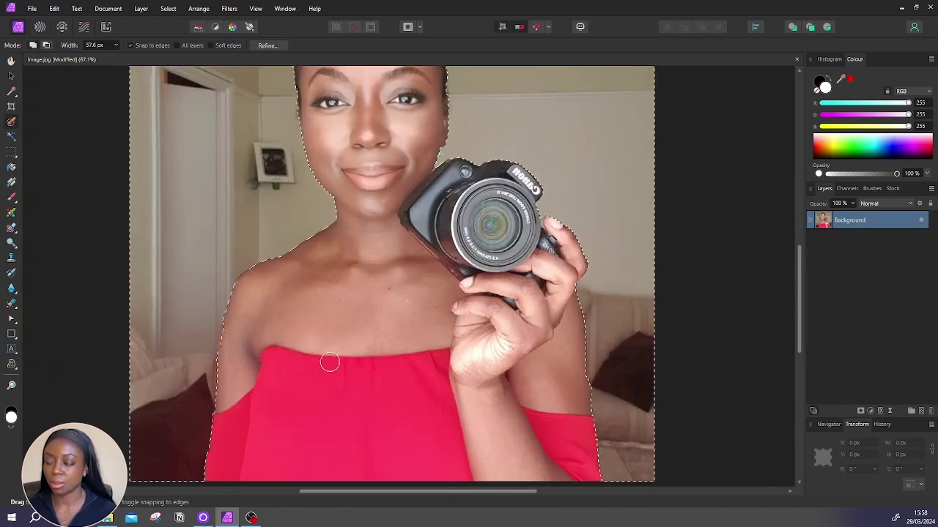
scroll(222, 343, up, 1)
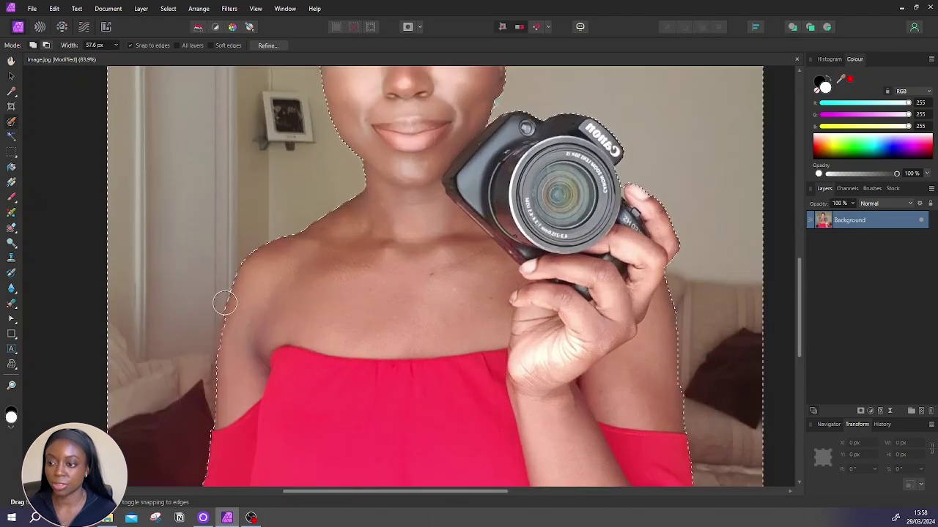
scroll(463, 309, down, 1)
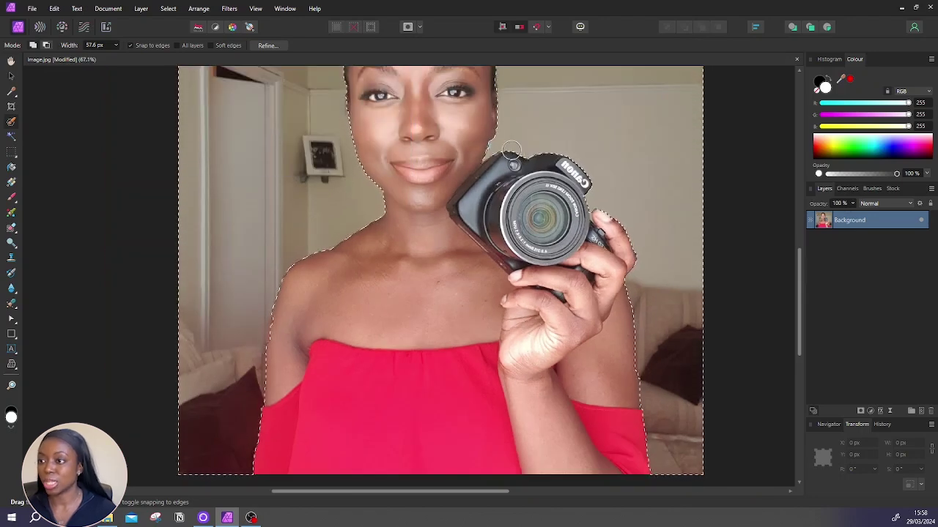
scroll(472, 178, up, 1)
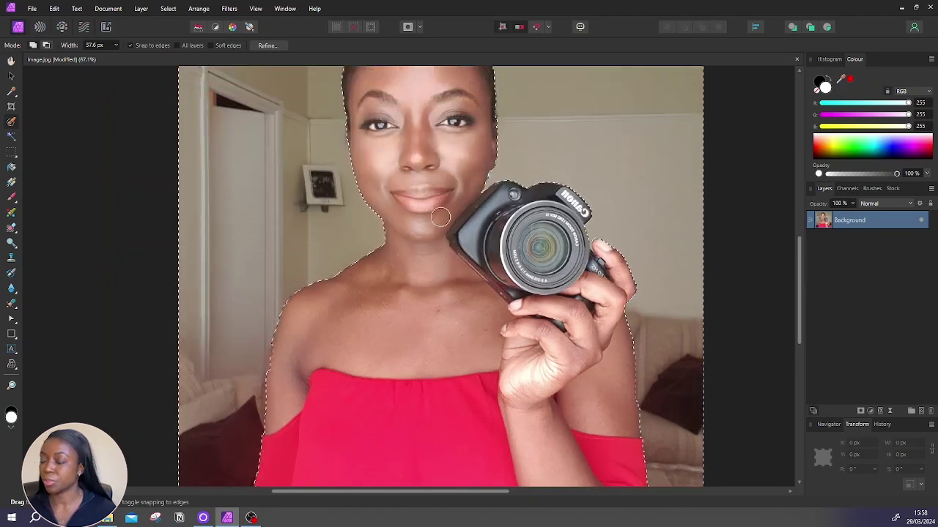
scroll(440, 217, down, 2)
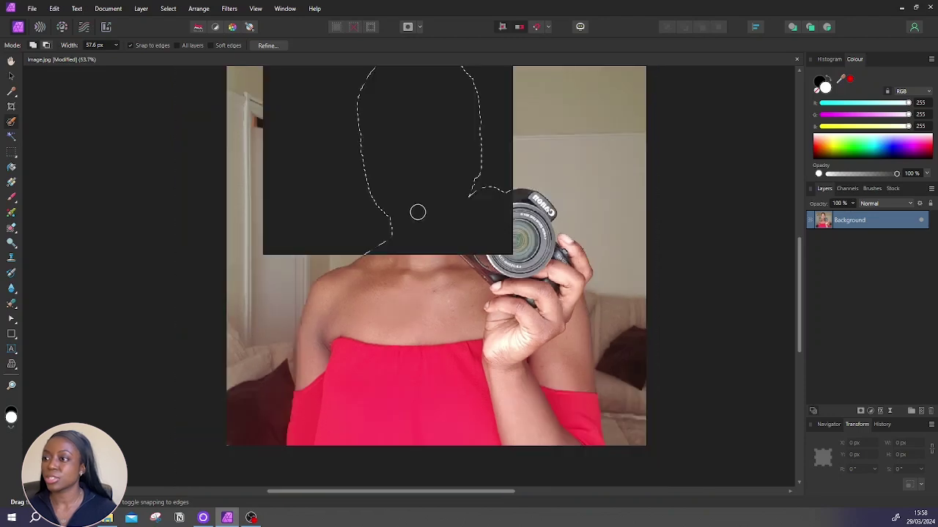
scroll(425, 216, up, 2)
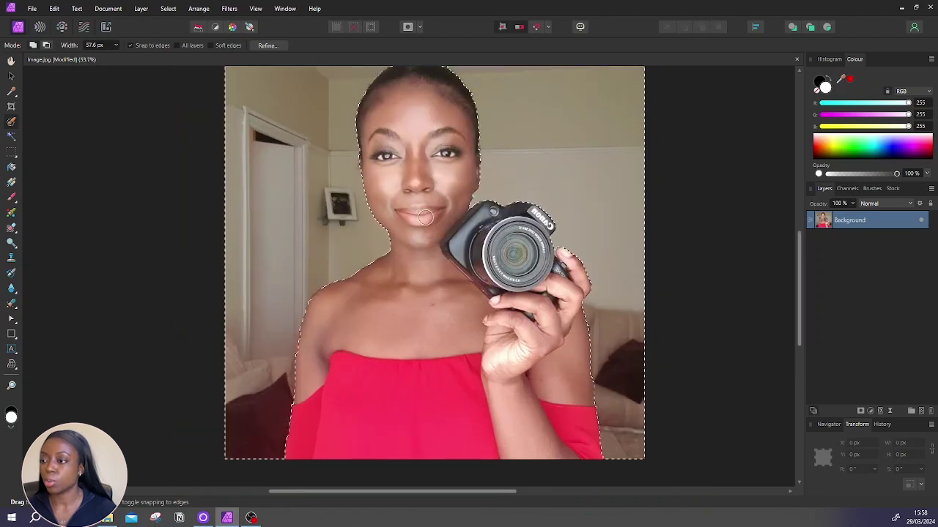
scroll(426, 218, down, 1)
scroll(425, 219, up, 1)
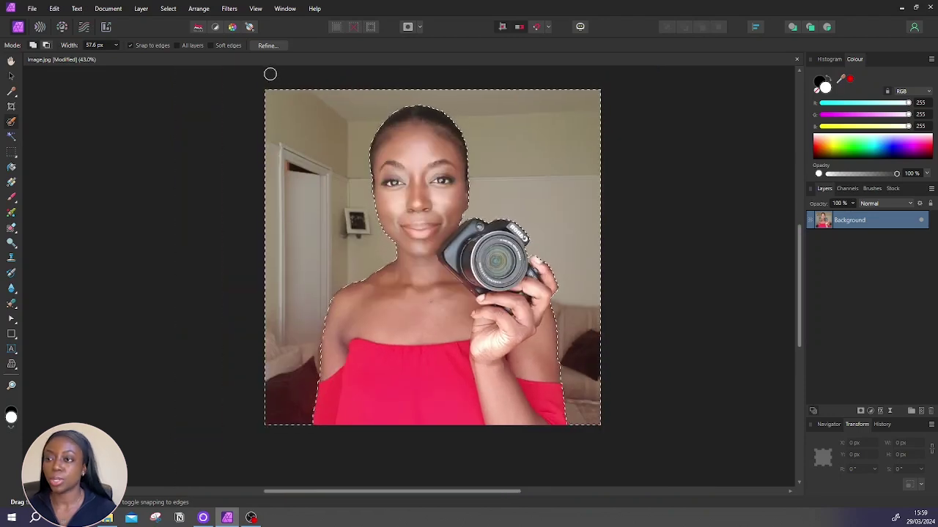
Step: Start refining the selection and mark the missed upper-arm edge below the shoulder as background with a 22 px adjustment brush
click(268, 45)
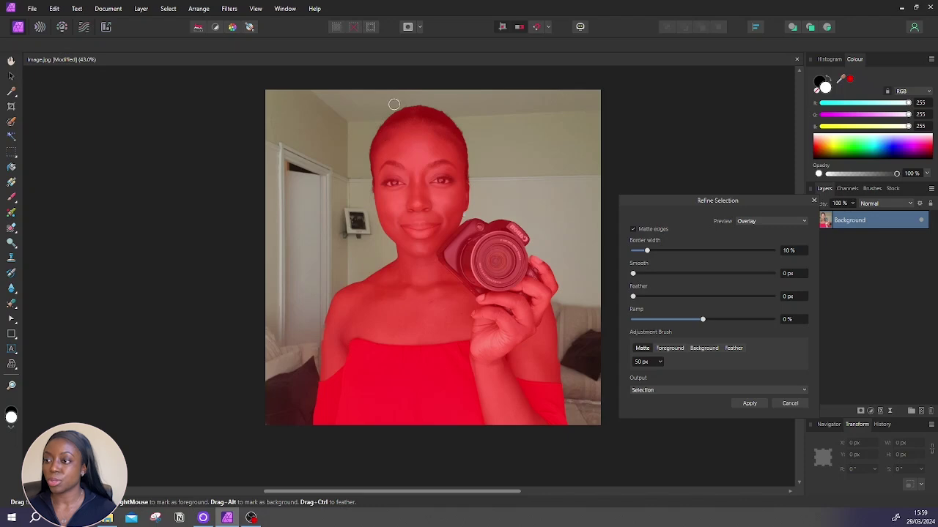
scroll(345, 346, up, 3)
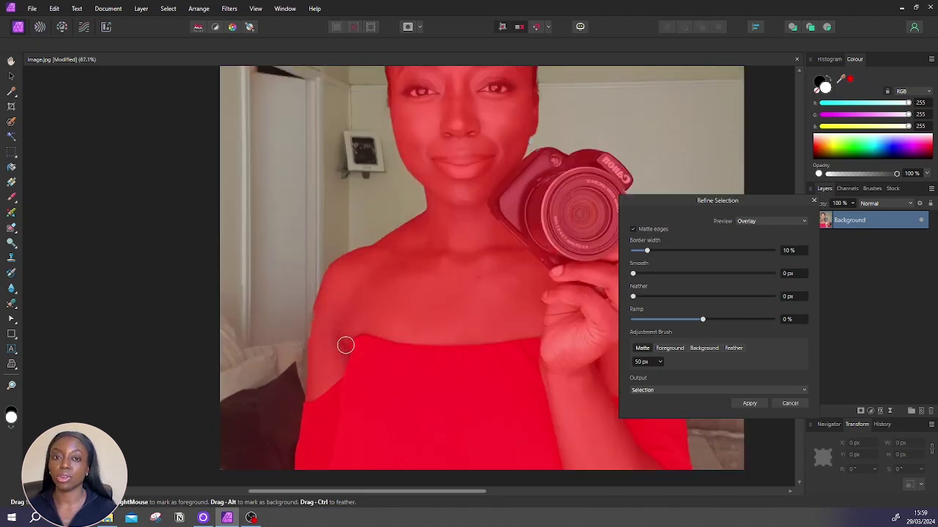
scroll(351, 335, up, 1)
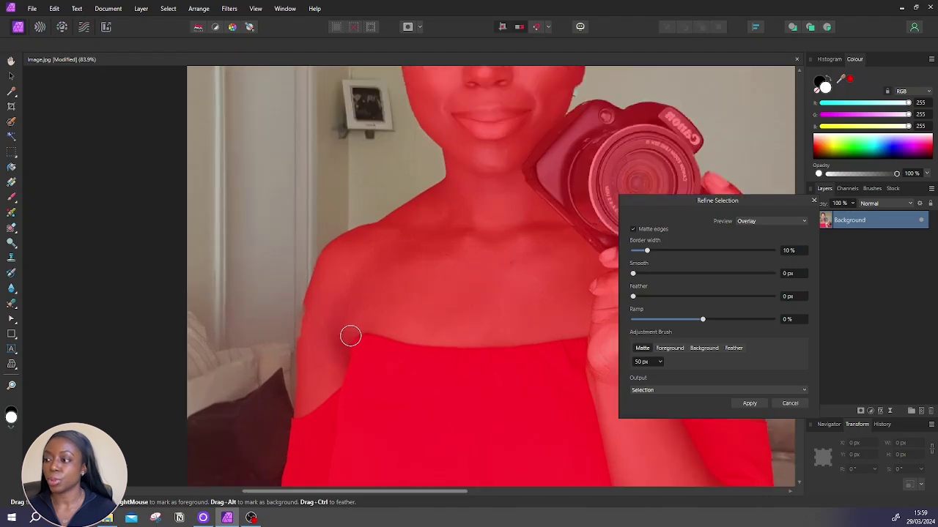
click(703, 350)
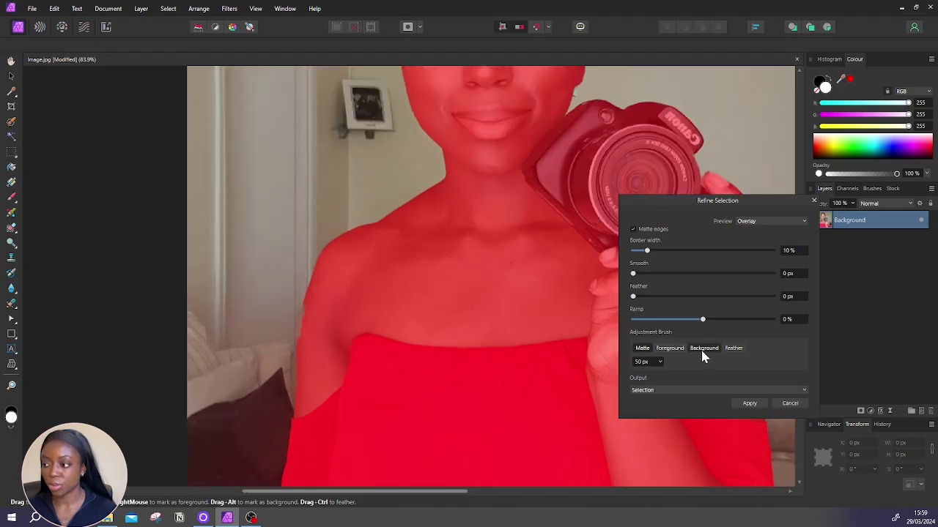
scroll(330, 347, up, 2)
scroll(330, 347, up, 1)
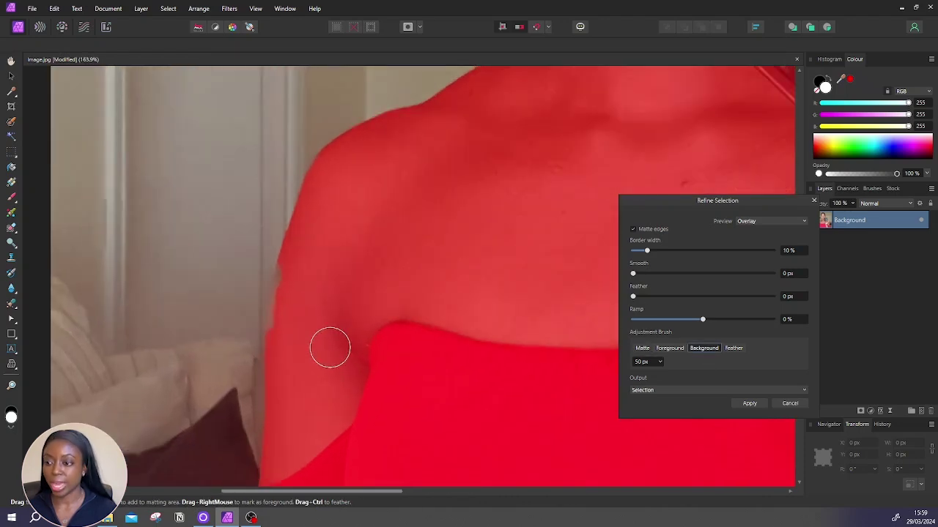
key(bracketleft)
key(bracketleft)
key(bracketleft)
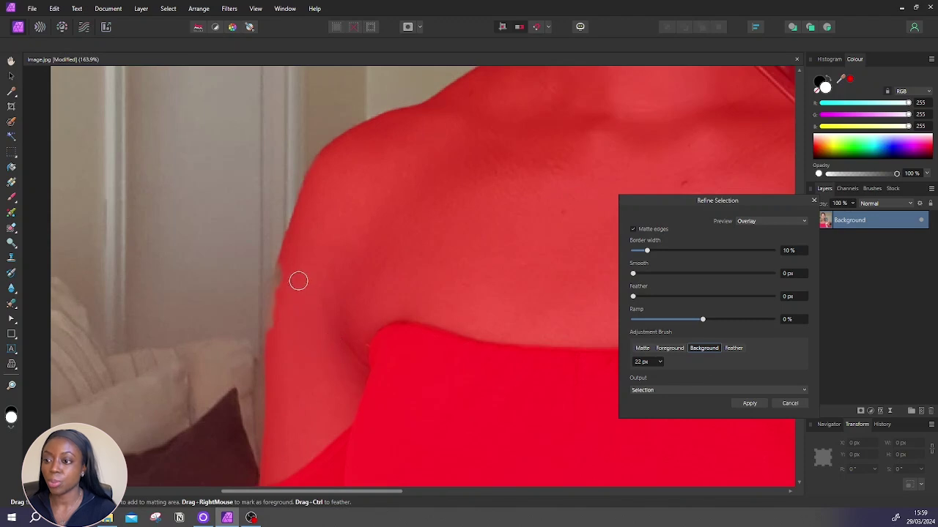
key(bracketleft)
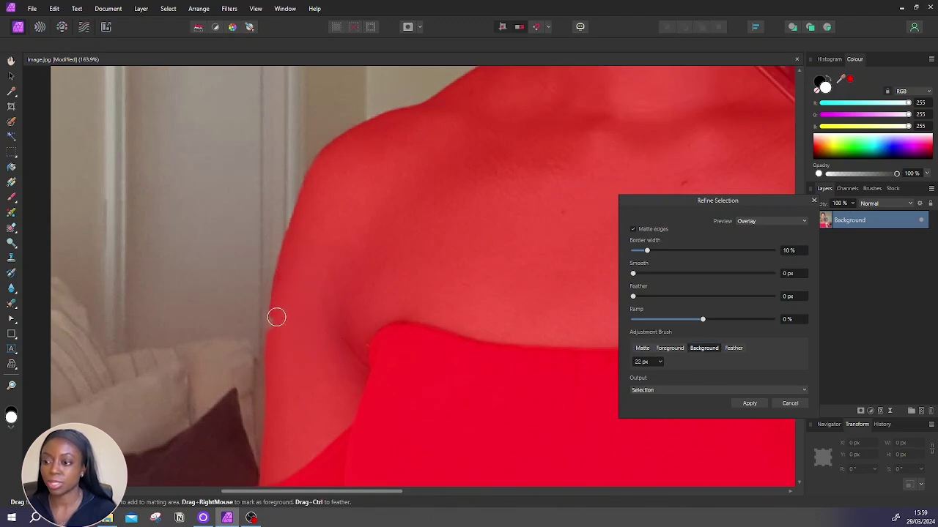
drag(475, 333, 490, 325)
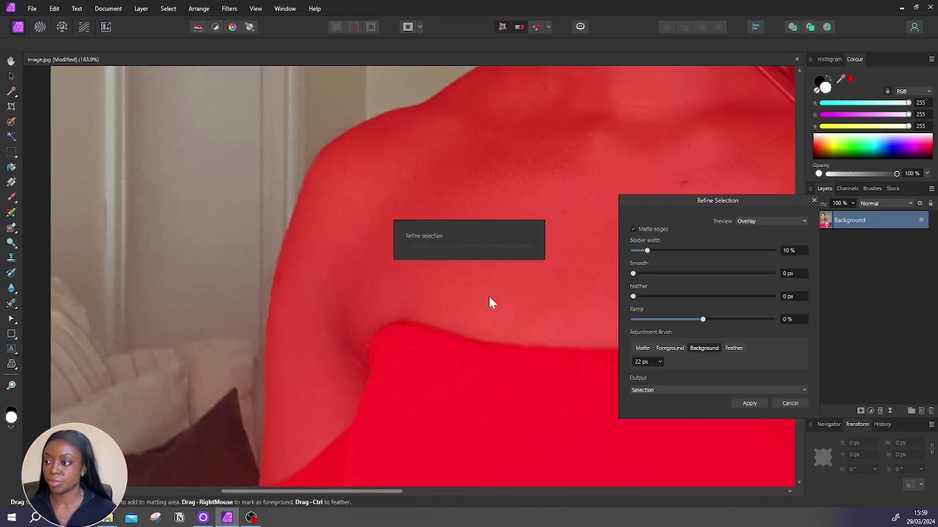
Step: Reduce the adjustment brush to 12 px and mark the earring beside the jaw as background
scroll(497, 293, down, 4)
scroll(496, 294, up, 5)
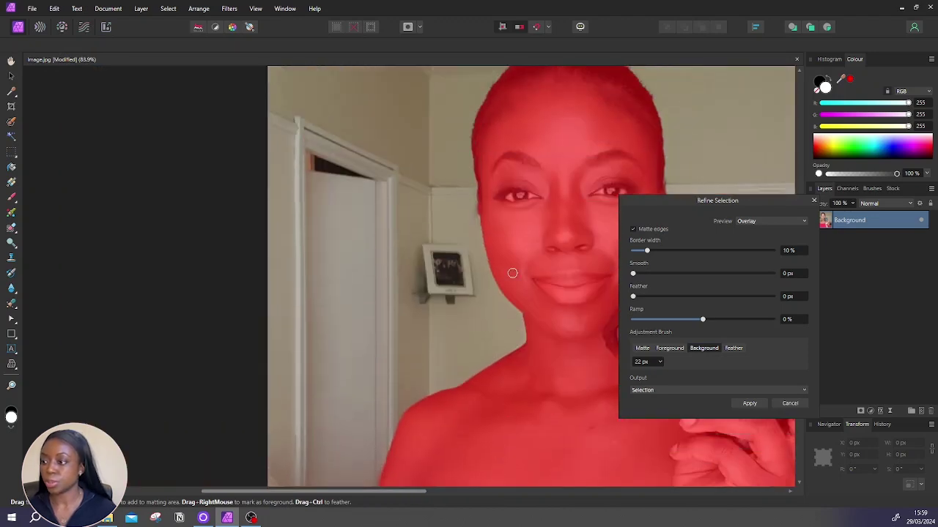
drag(404, 496, 520, 496)
scroll(460, 266, up, 7)
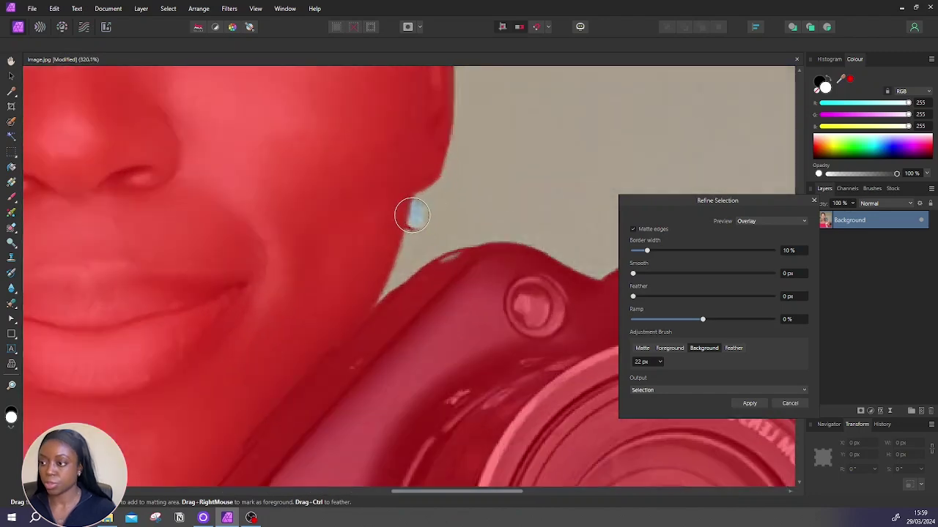
key(bracketleft)
key(bracketleft)
key(bracketleft)
key(bracketleft)
mouse_move(409, 217)
mouse_down()
mouse_move(419, 213)
mouse_move(412, 203)
mouse_up()
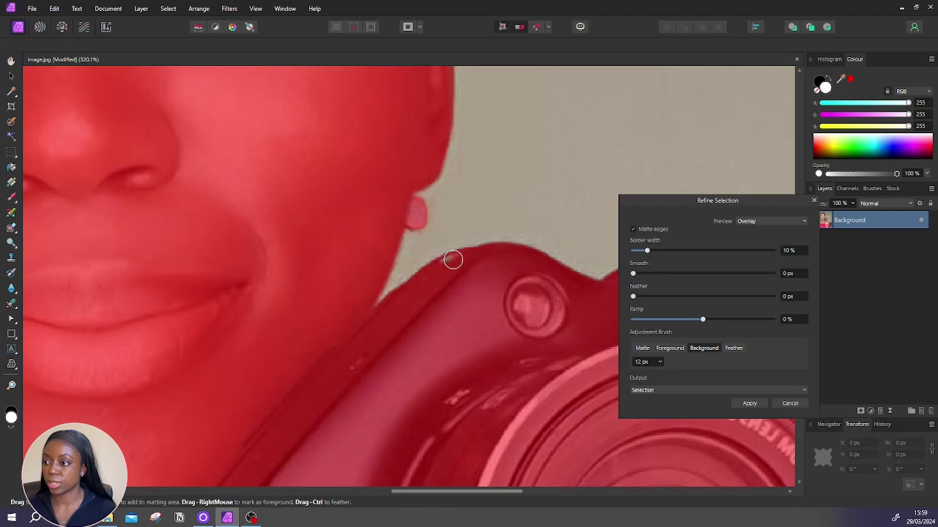
Step: Mark the camera's upper edge beside the jaw as background with the 12 px adjustment brush
click(442, 268)
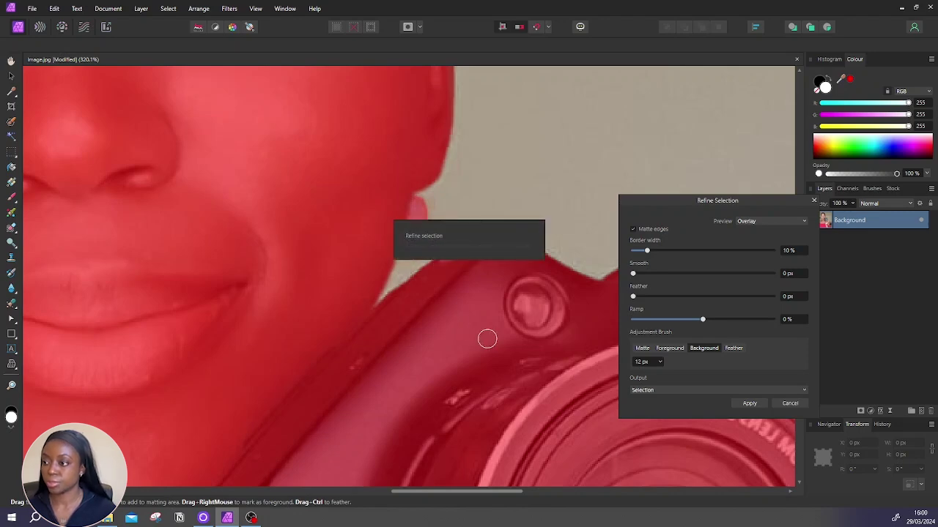
scroll(487, 317, down, 5)
scroll(489, 318, down, 1)
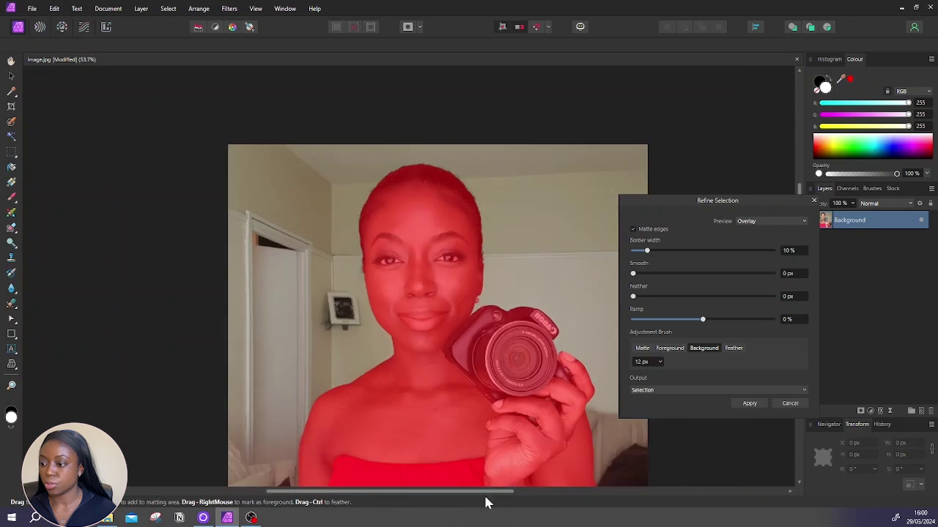
Step: Examine the overlay around the camera, fingers, arm and dress for areas that still need correcting
drag(480, 492, 534, 493)
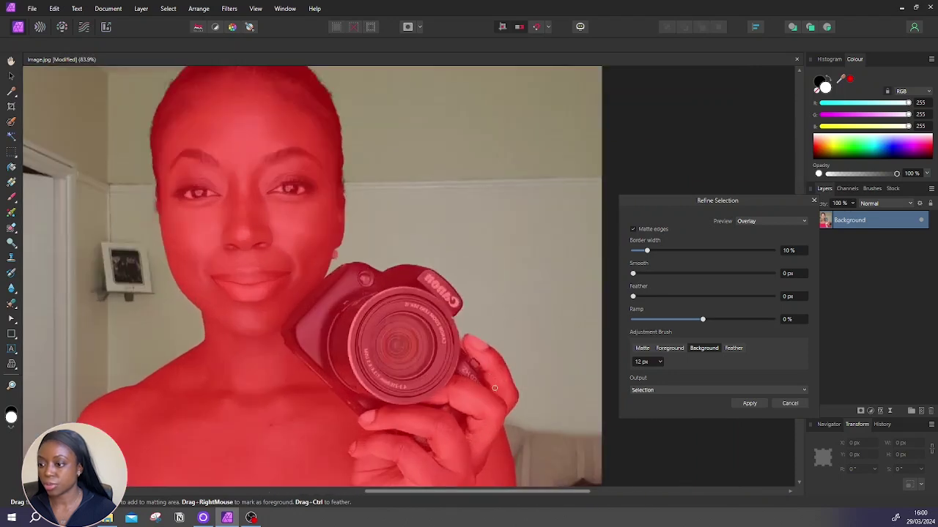
scroll(495, 388, down, 6)
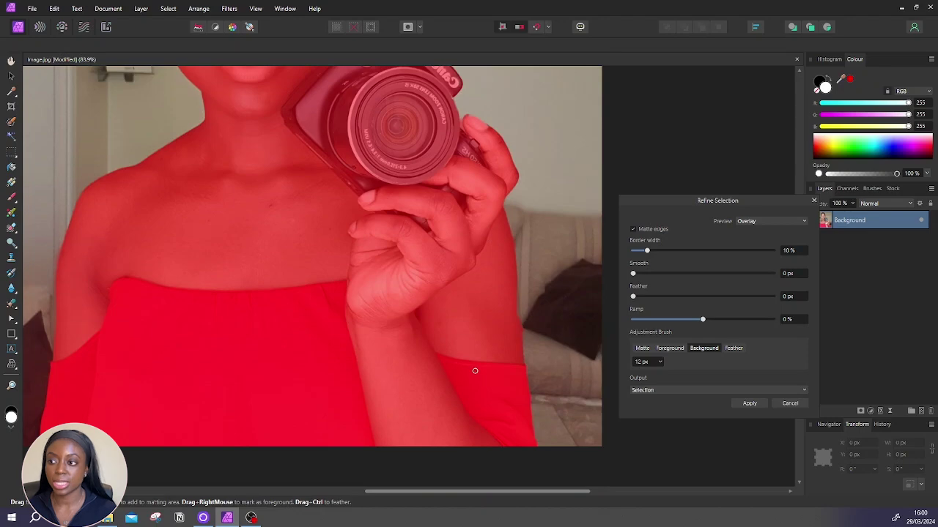
scroll(476, 366, up, 6)
scroll(468, 303, up, 3)
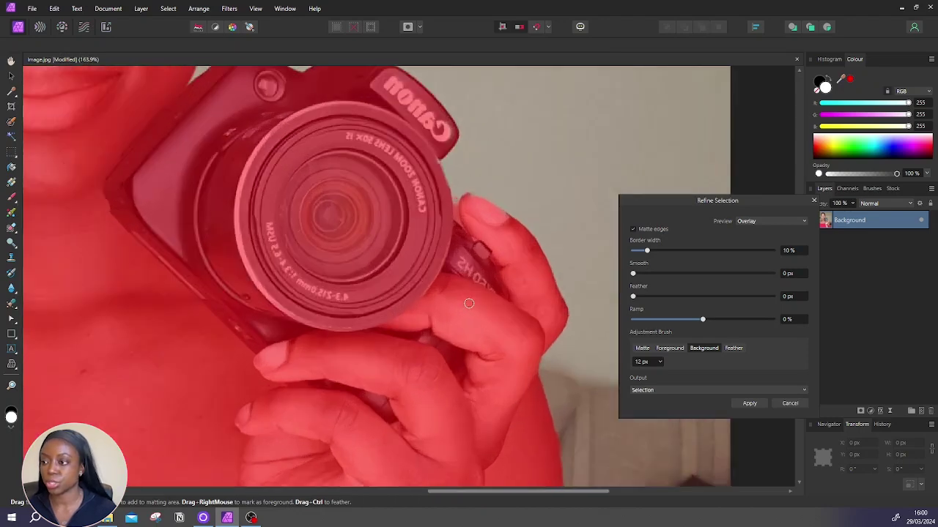
scroll(468, 303, up, 1)
scroll(471, 305, down, 2)
scroll(473, 305, up, 4)
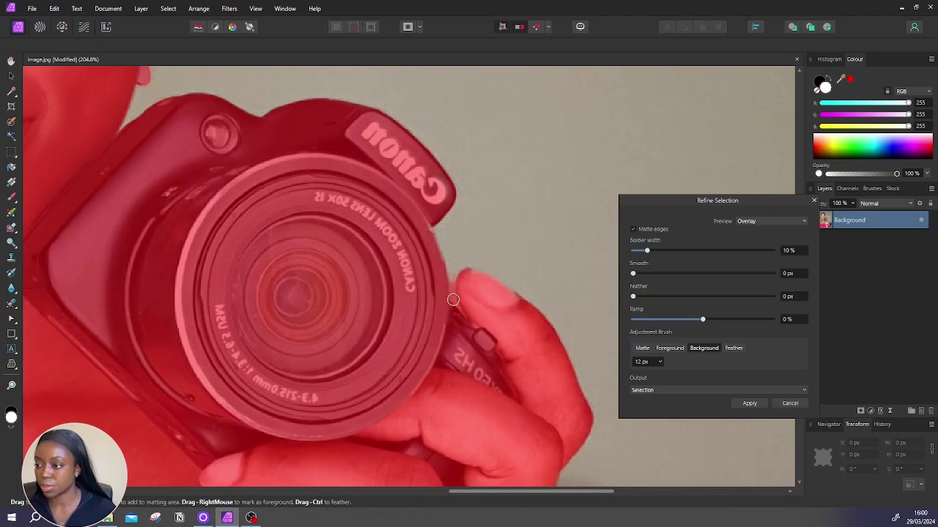
scroll(442, 294, down, 5)
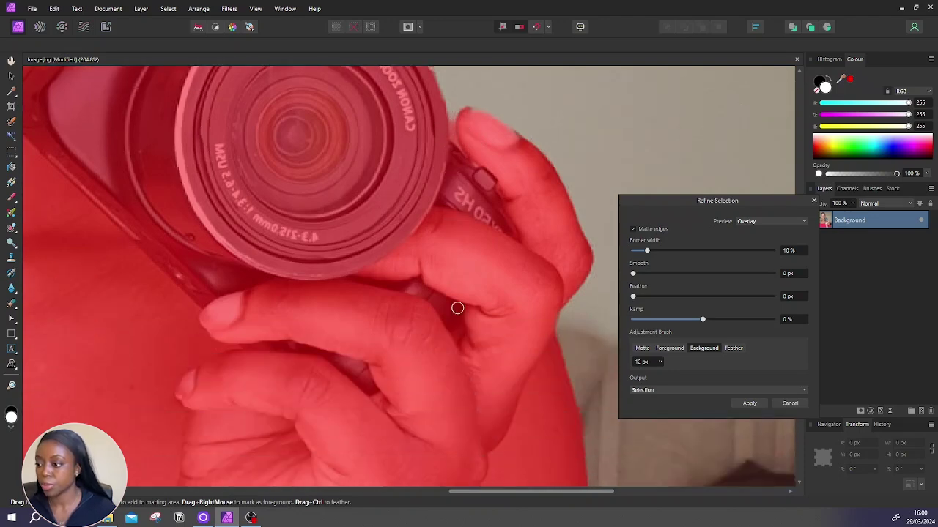
scroll(499, 307, up, 5)
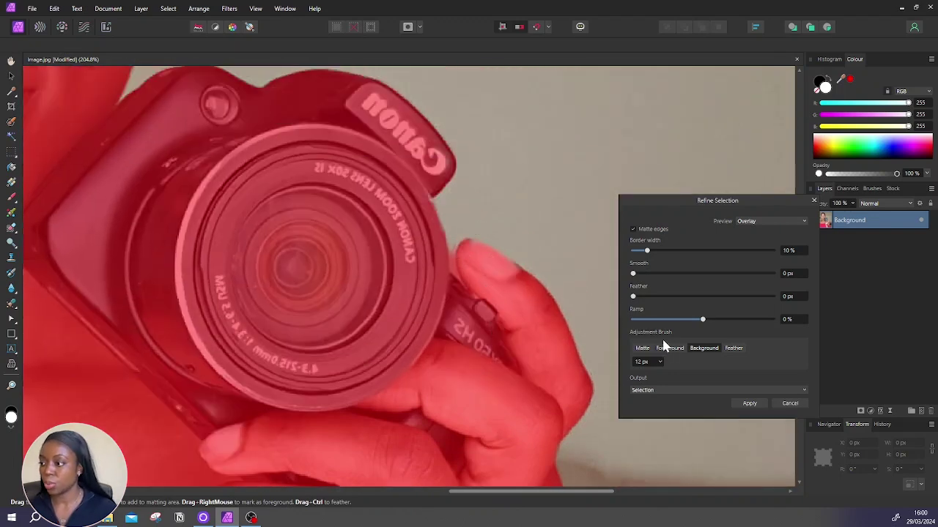
Step: Mark the small gap between the camera lens and the fingertip as foreground with a 5 px adjustment brush
click(668, 348)
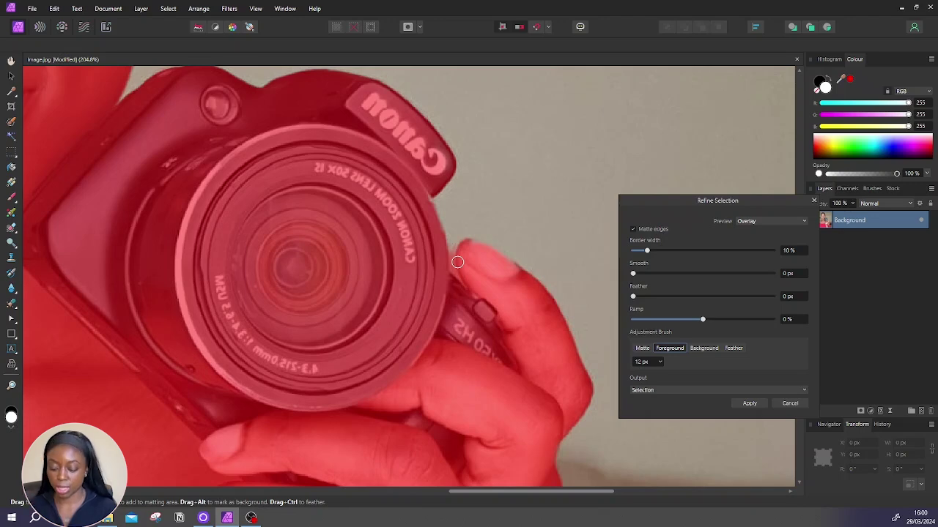
click(677, 349)
scroll(455, 304, up, 5)
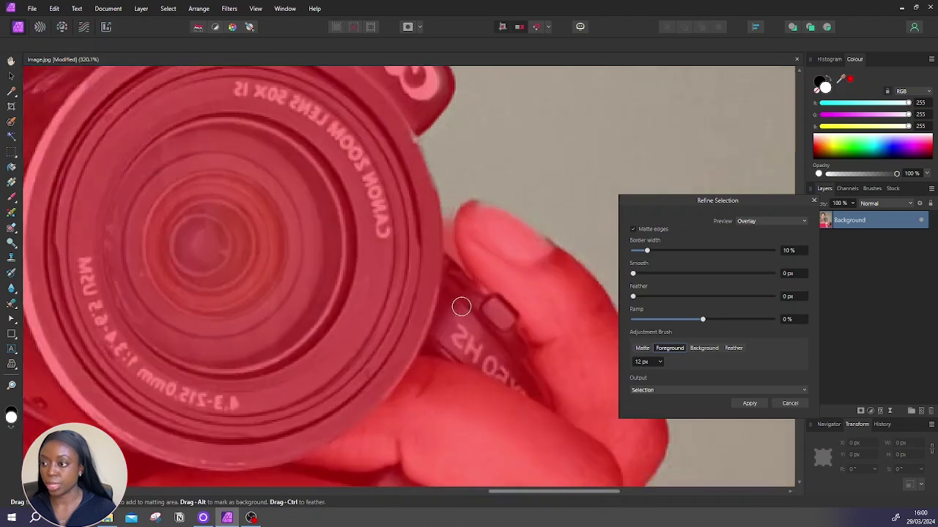
key(bracketleft)
key(bracketleft)
key(bracketleft)
key(bracketleft)
key(bracketleft)
key(bracketleft)
key(bracketleft)
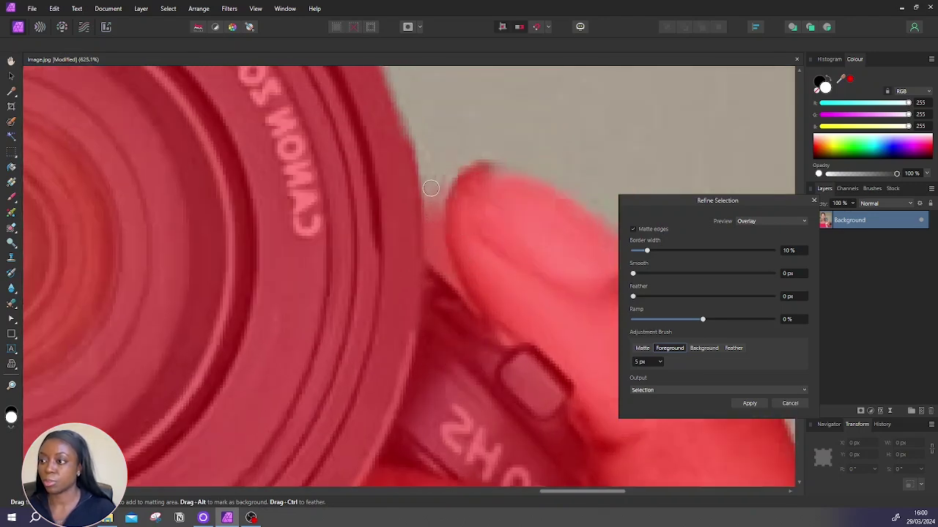
mouse_move(430, 209)
mouse_down()
mouse_move(434, 256)
mouse_move(449, 277)
mouse_move(440, 181)
mouse_up()
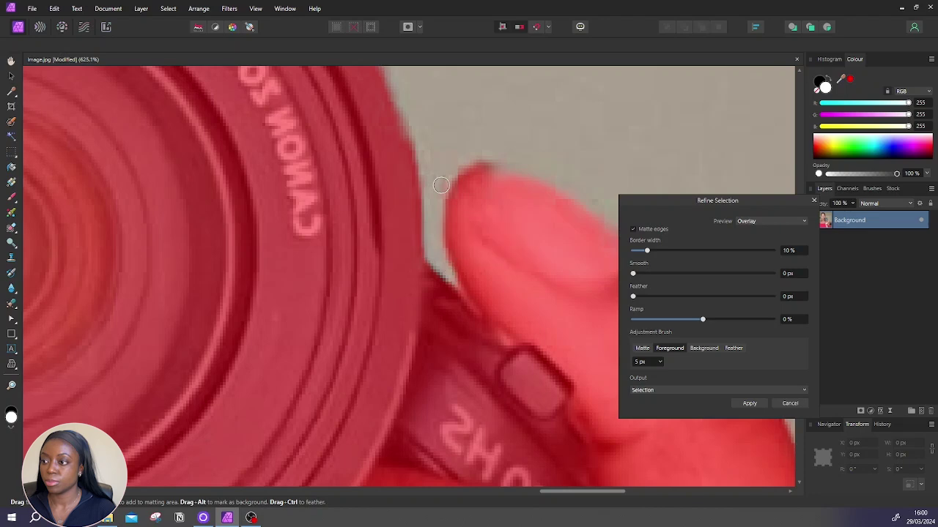
Step: Mark the sofa remnants along the outer upper-arm edge beside the dark cushion as foreground
scroll(465, 210, down, 6)
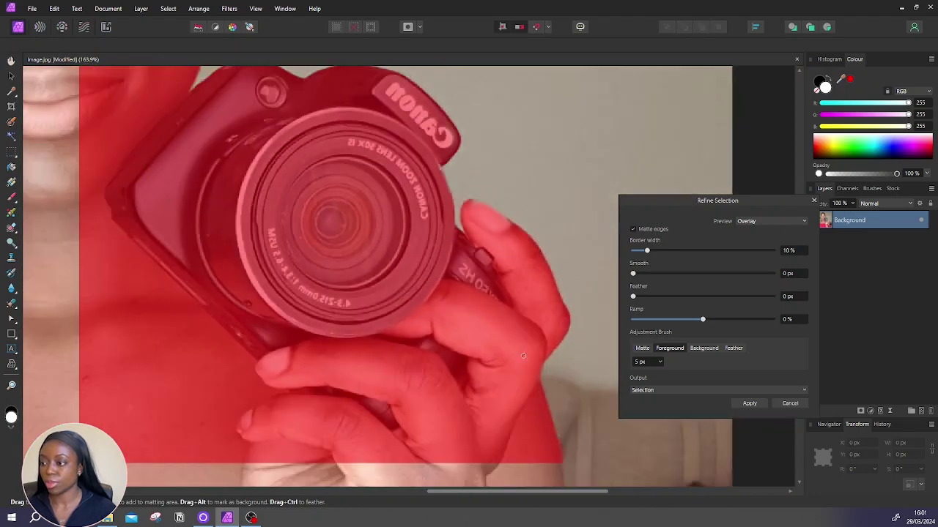
scroll(549, 398, down, 4)
scroll(549, 398, down, 2)
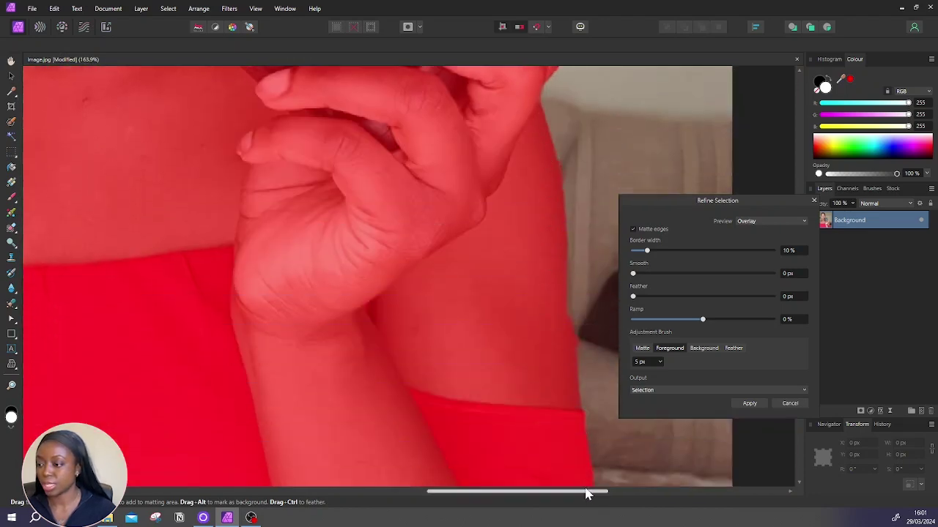
drag(588, 492, 615, 492)
scroll(451, 347, up, 4)
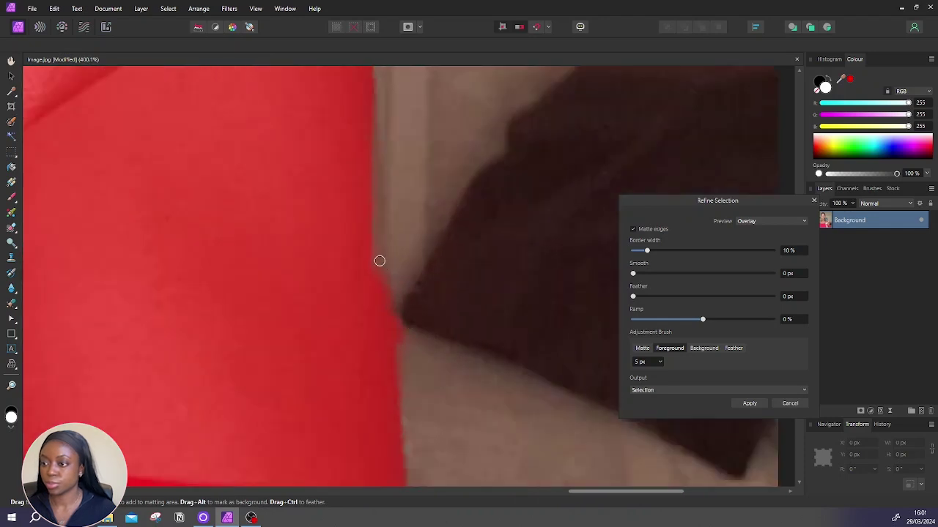
drag(379, 276, 396, 342)
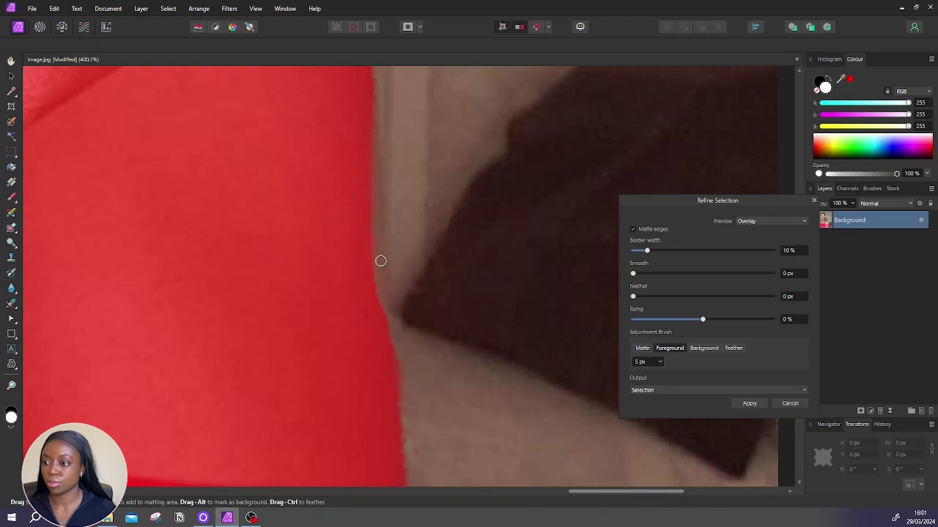
scroll(402, 260, up, 5)
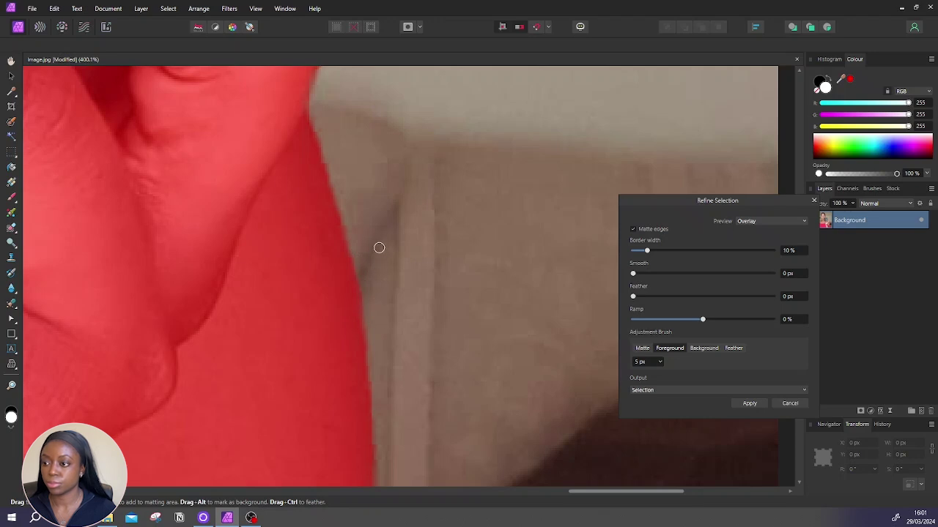
click(409, 255)
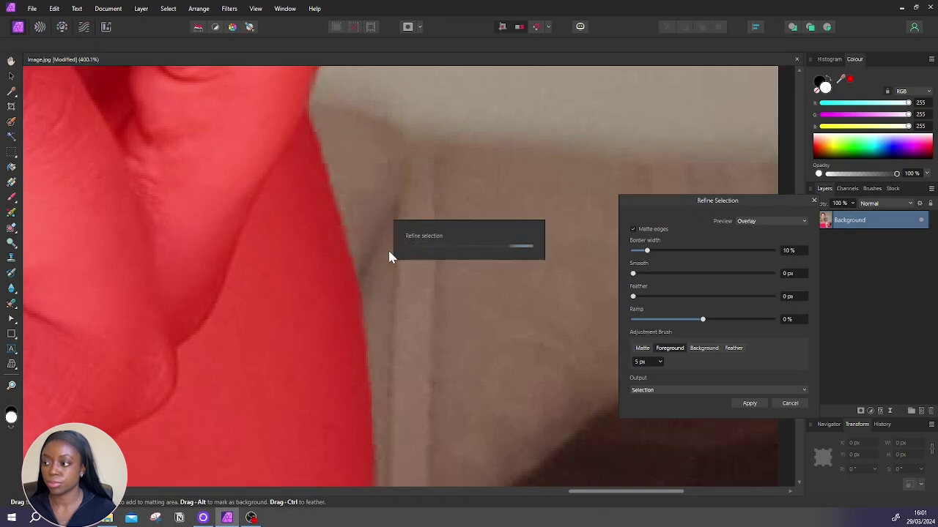
Step: Set the adjustment brush to Background, apply the refined selection and delete the selected room background
scroll(278, 258, down, 6)
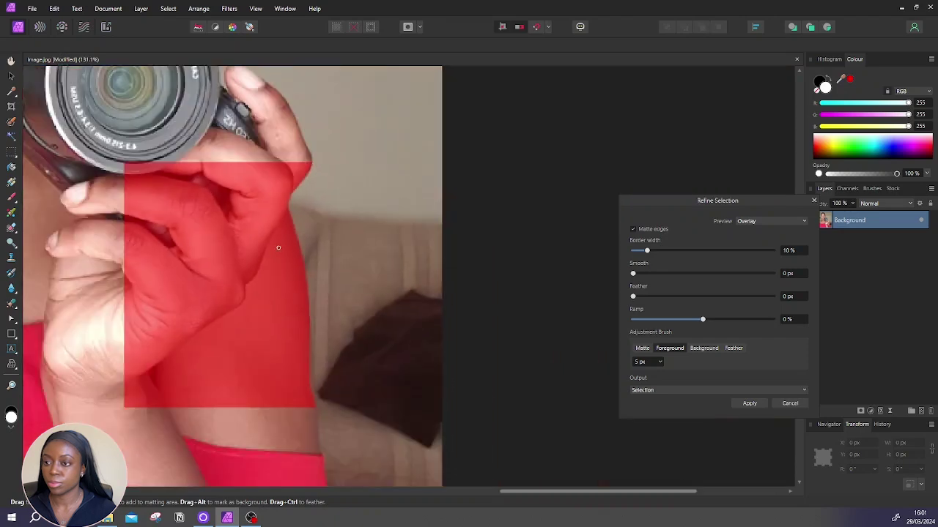
drag(464, 491, 340, 483)
scroll(387, 390, up, 1)
scroll(386, 390, up, 3)
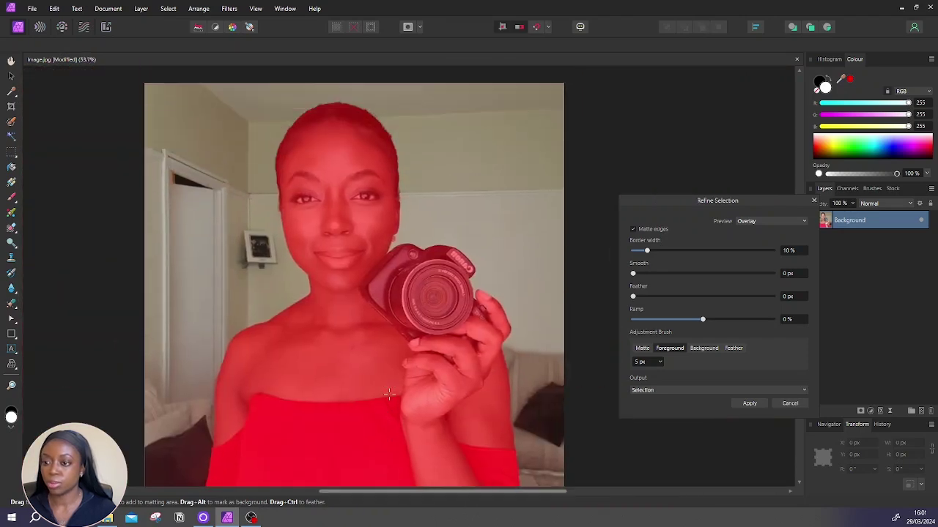
scroll(395, 398, down, 1)
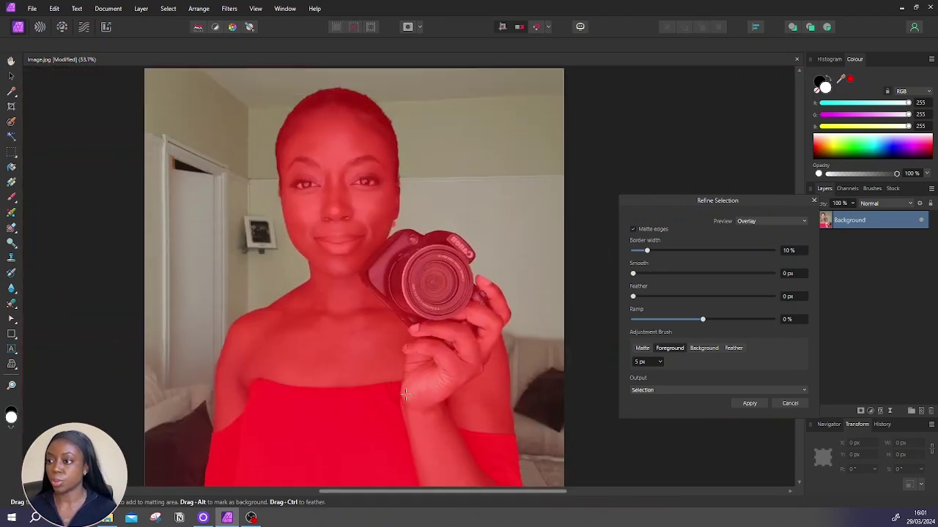
click(704, 349)
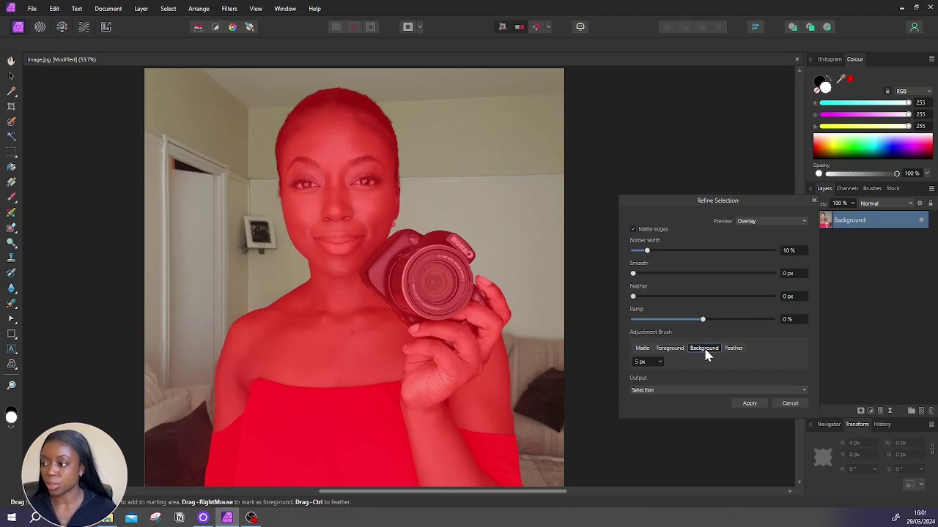
click(748, 404)
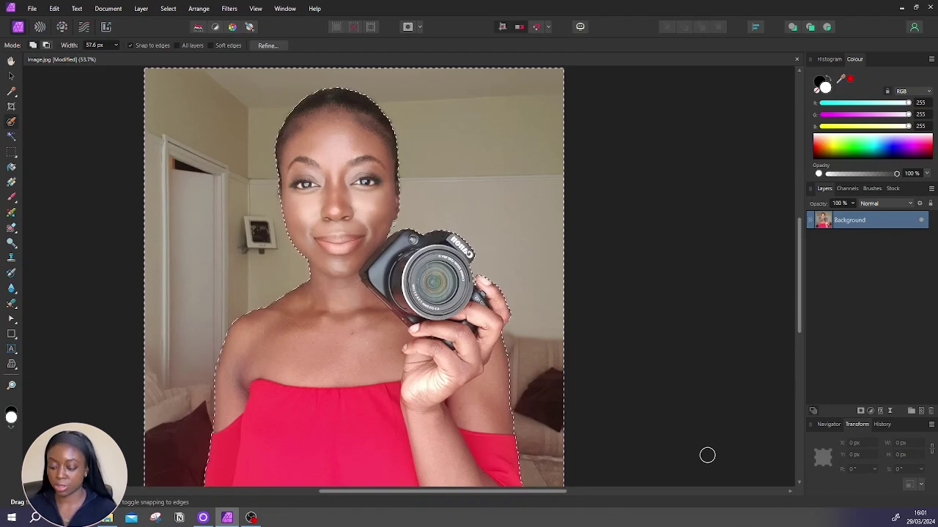
key(Delete)
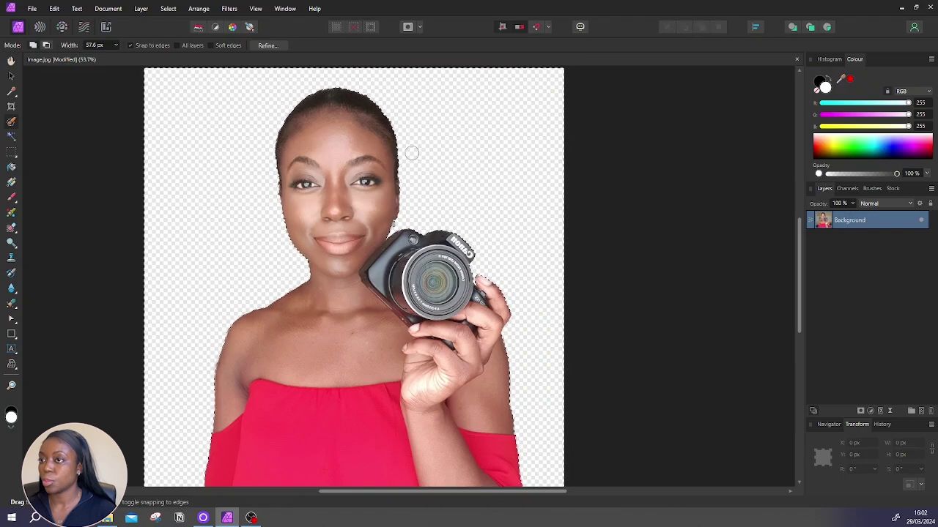
Step: Refine the selection again with Smooth set to 13.2 px and apply it
click(268, 45)
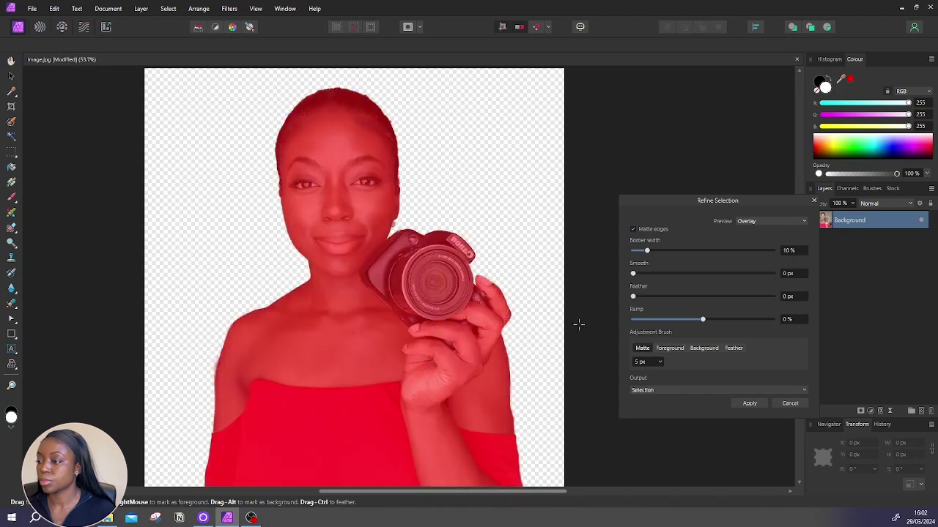
drag(634, 278, 651, 279)
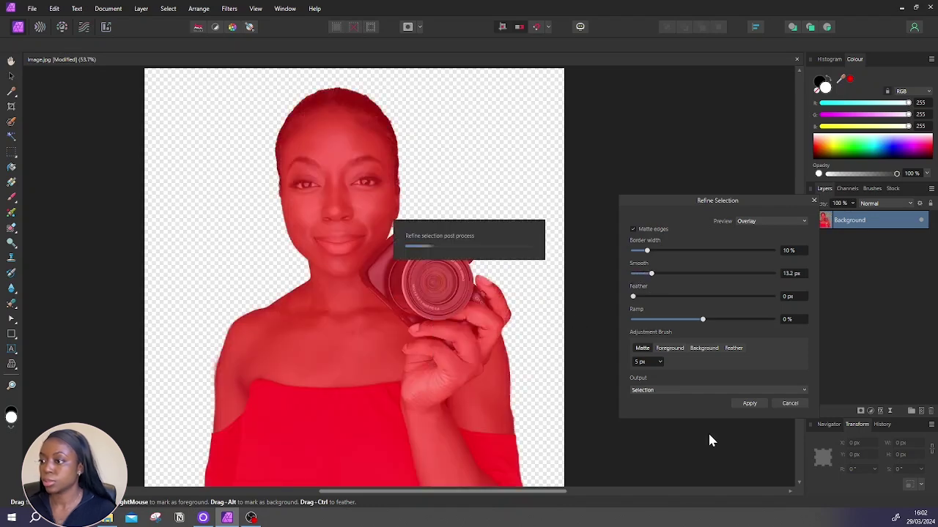
click(749, 405)
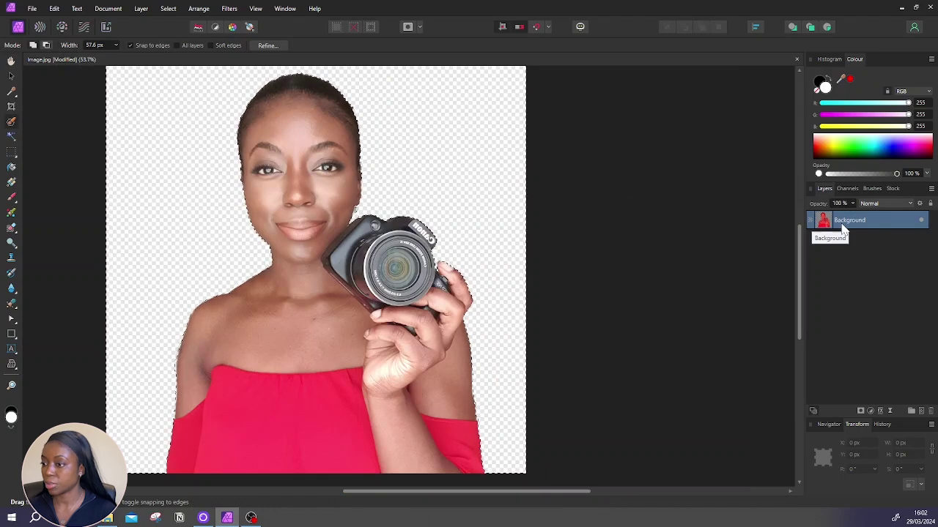
Step: Add a solid white Outline layer effect with a 6.4 px radius, aligned outside, to the portrait layer
click(882, 414)
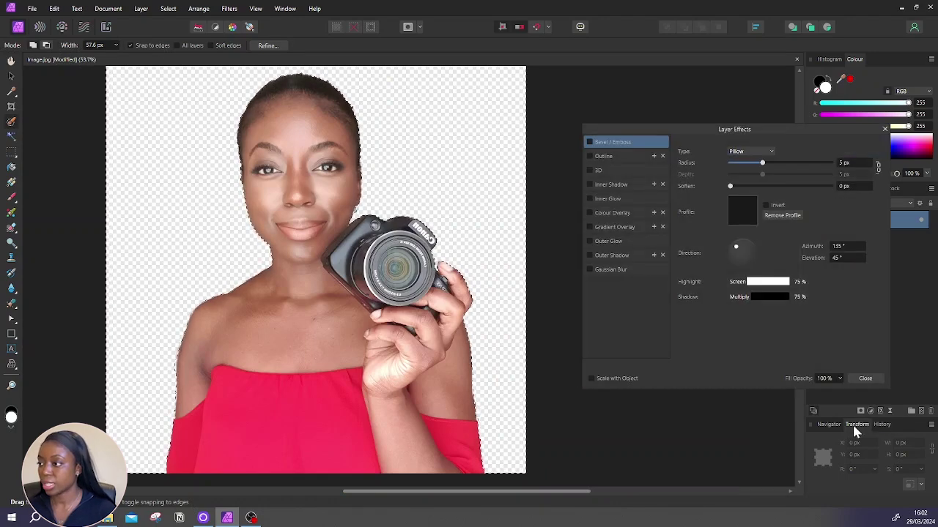
click(590, 157)
click(602, 156)
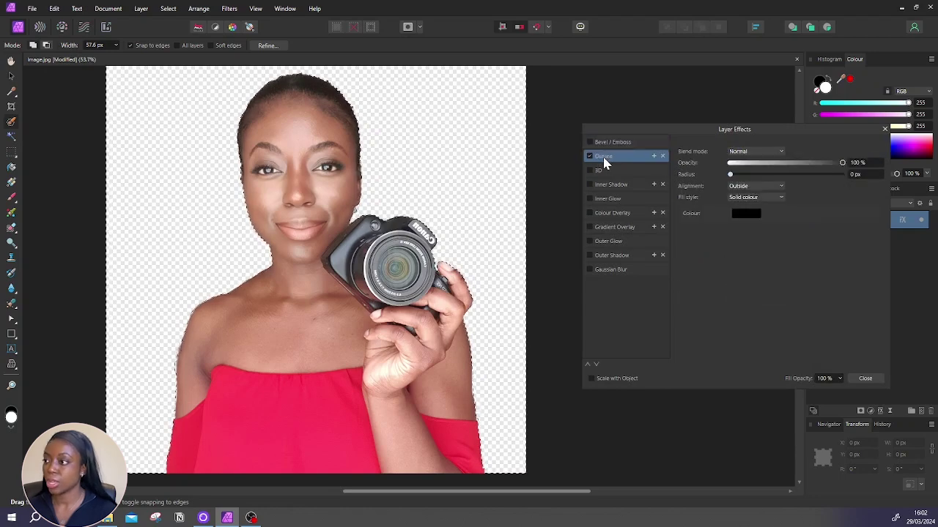
click(744, 214)
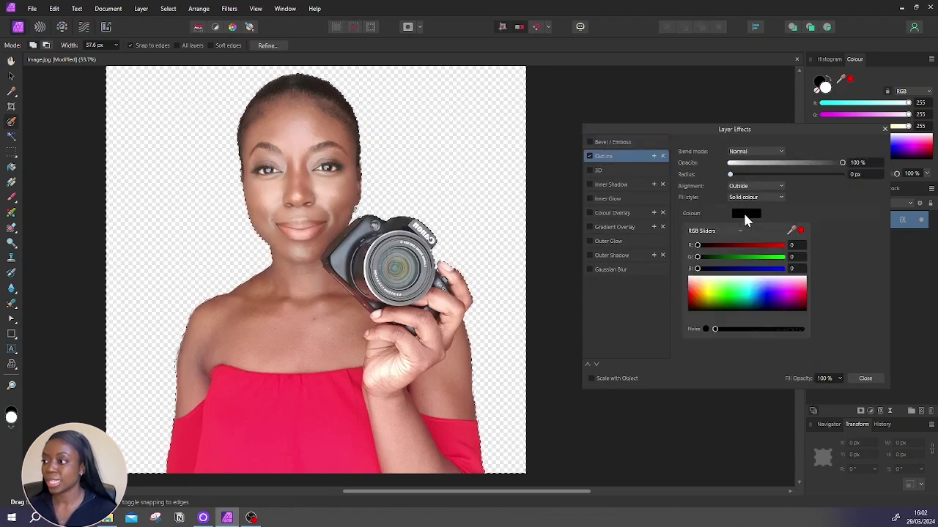
click(693, 286)
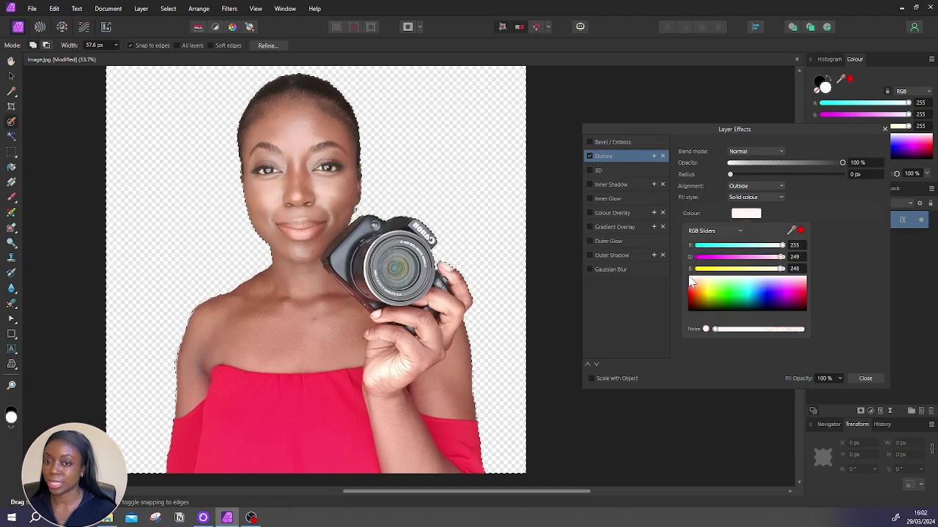
click(730, 175)
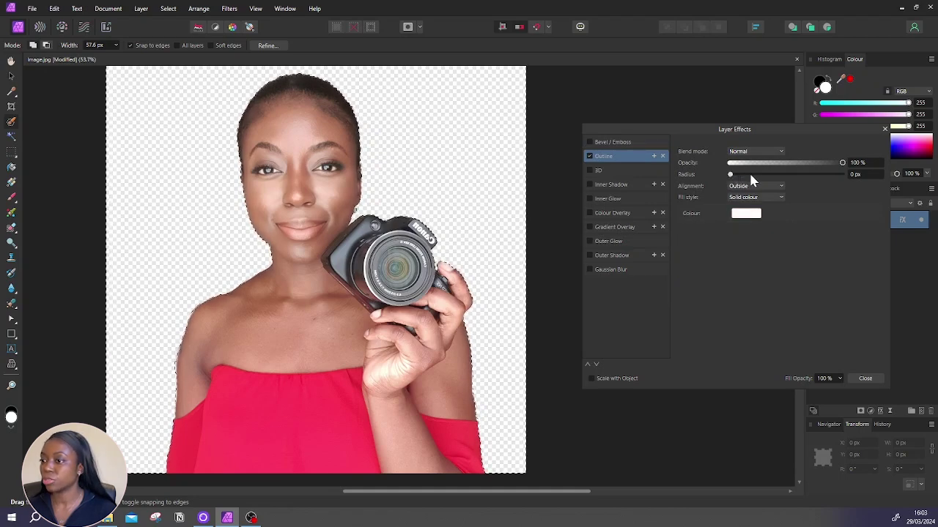
drag(733, 176, 770, 180)
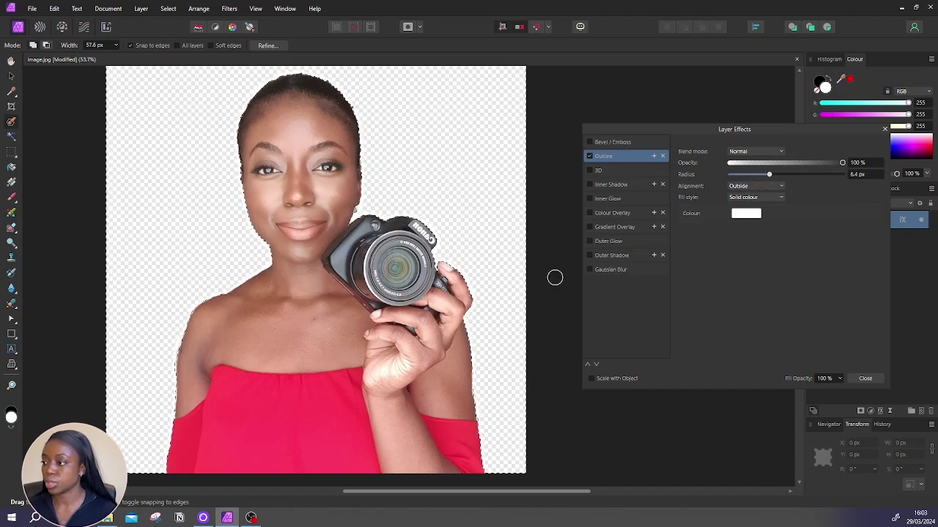
click(865, 379)
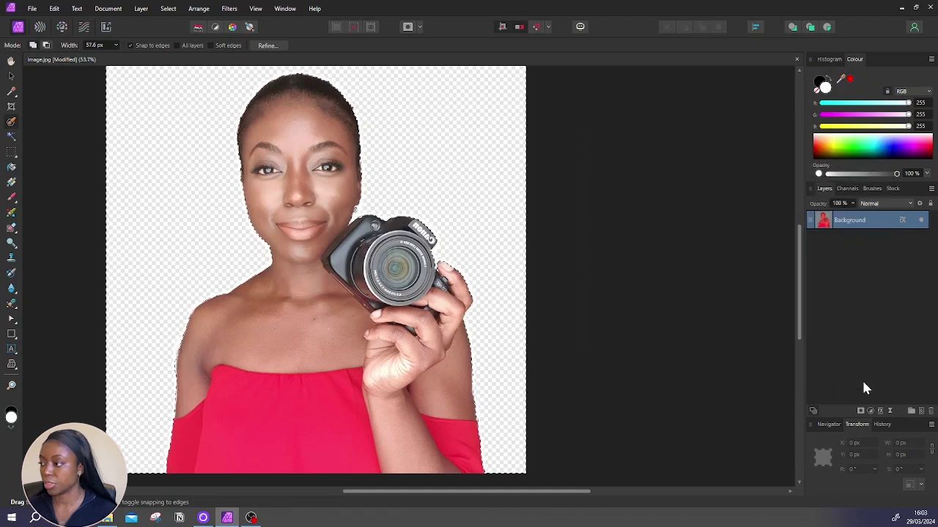
click(141, 8)
click(138, 10)
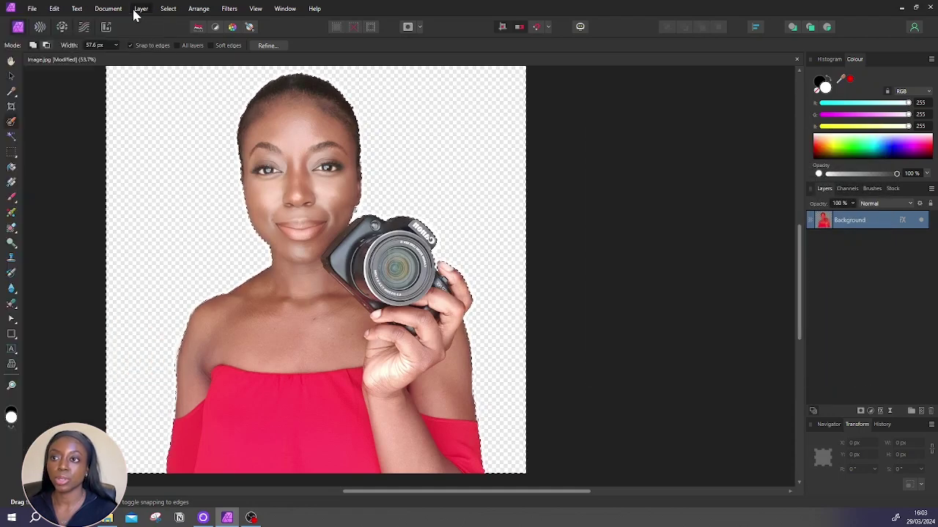
Step: Add a solid light purple fill layer (RGB 230, 165, 255) and place it beneath the portrait layer
click(140, 9)
click(65, 87)
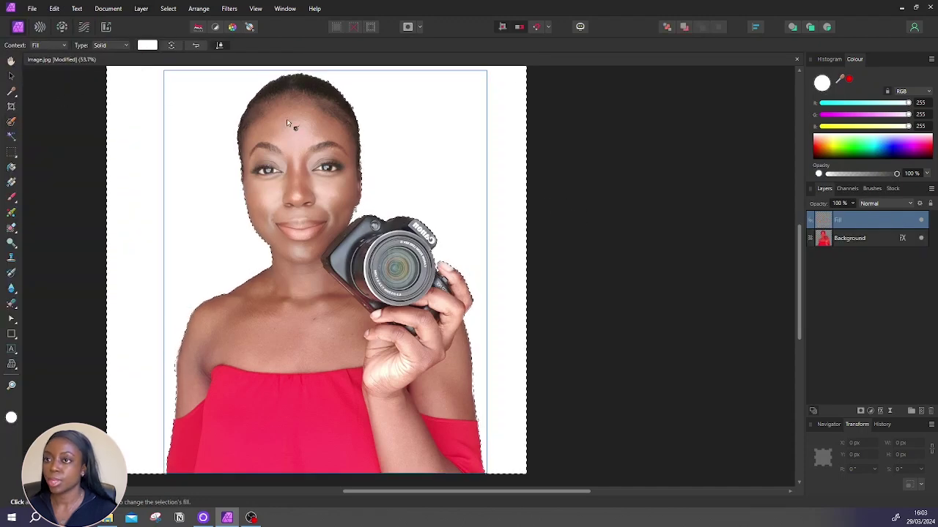
click(147, 45)
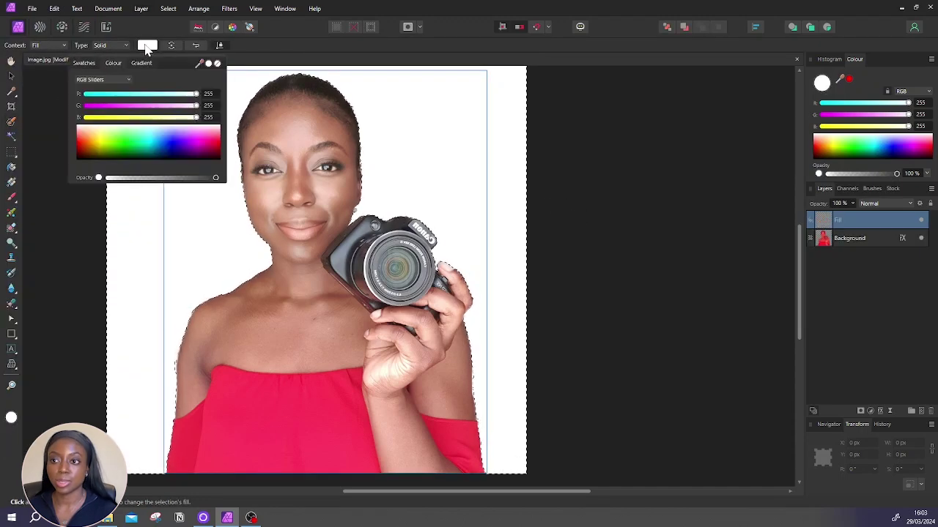
click(194, 145)
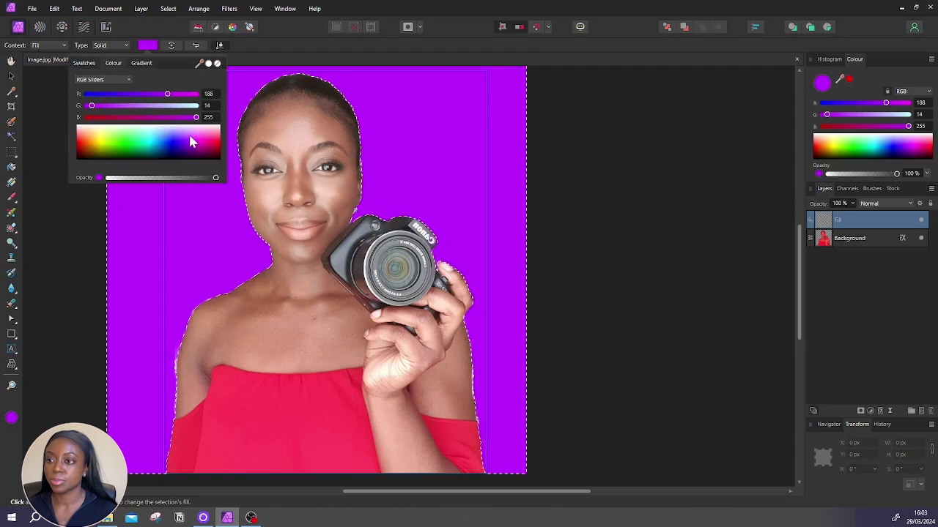
click(190, 136)
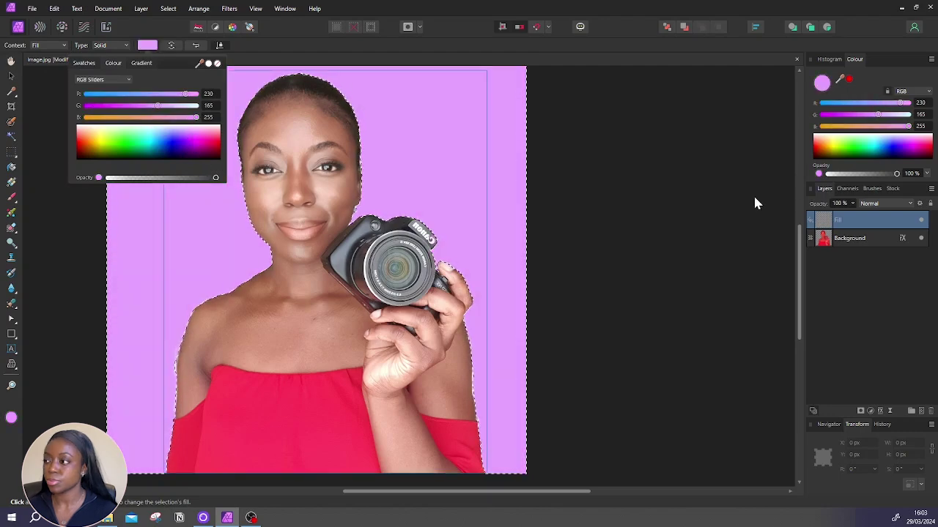
click(847, 220)
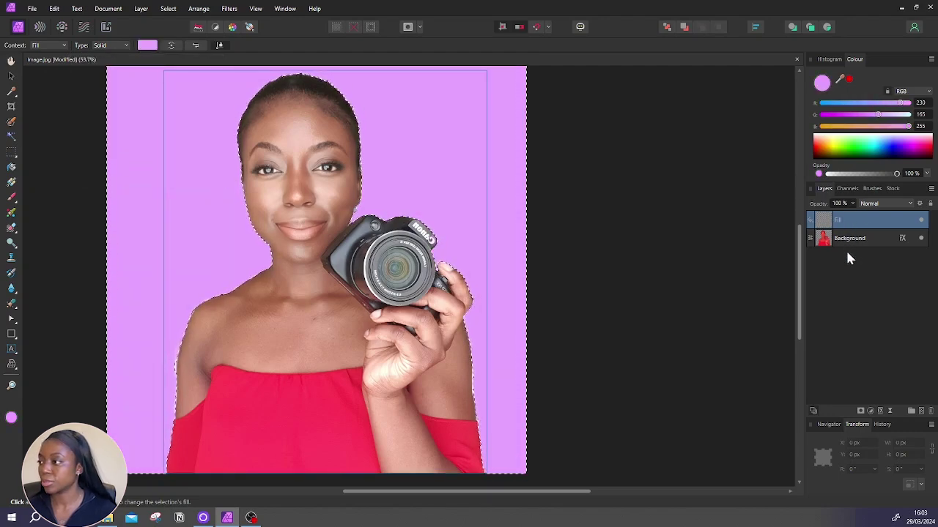
drag(852, 220, 848, 253)
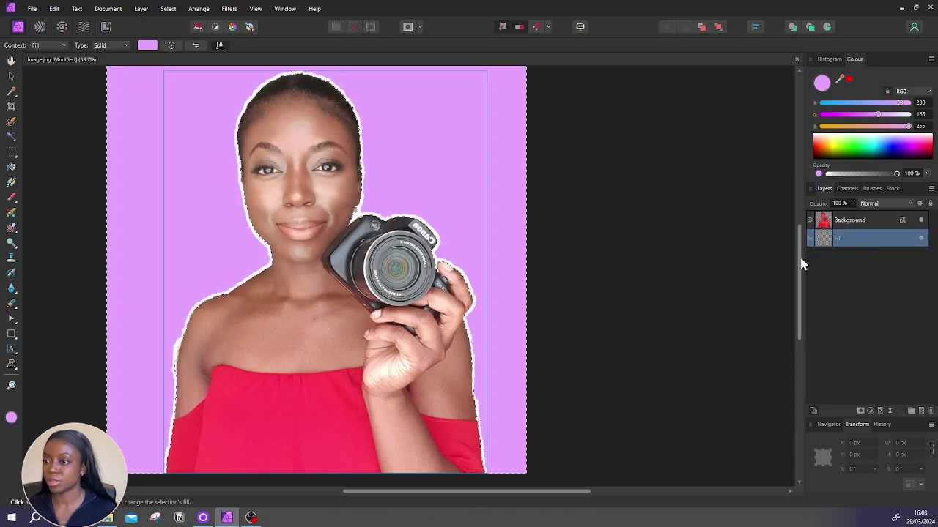
Step: Set the portrait layer's Outline effect radius to 9.7 px, try a green outline colour and return it to white
click(853, 225)
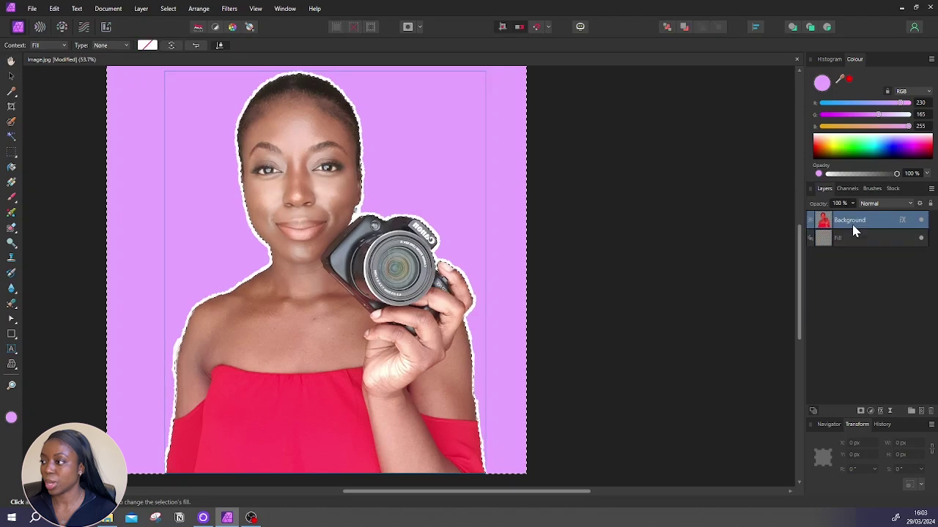
click(881, 412)
mouse_move(768, 175)
mouse_down()
mouse_move(801, 181)
mouse_move(778, 182)
mouse_up()
click(757, 217)
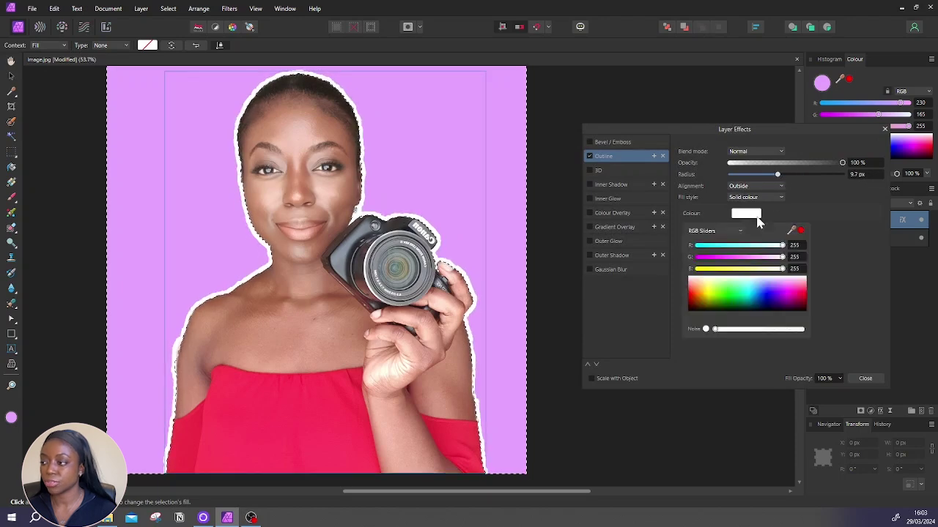
click(733, 300)
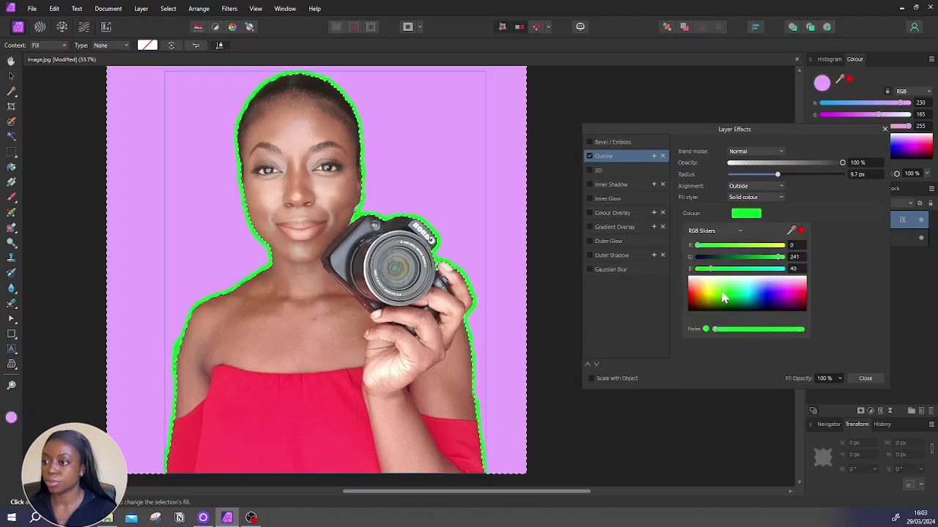
drag(703, 283, 691, 282)
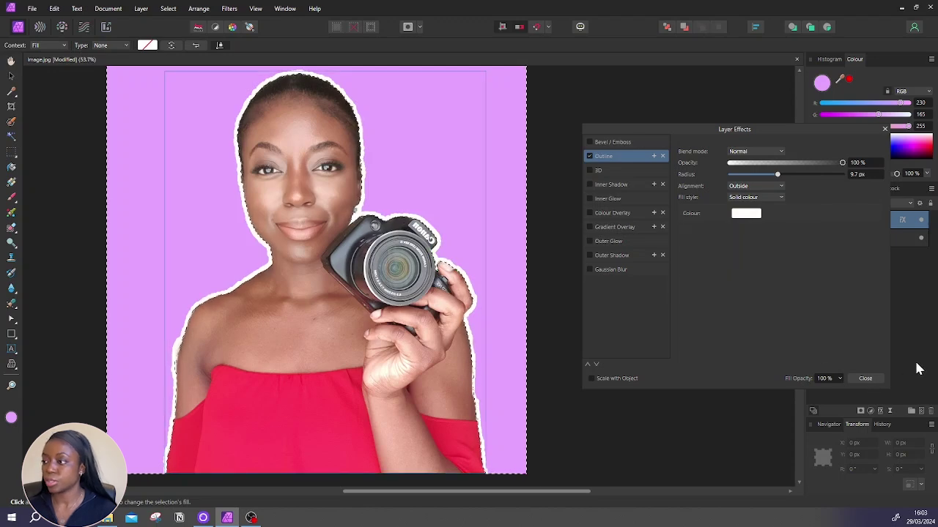
click(865, 379)
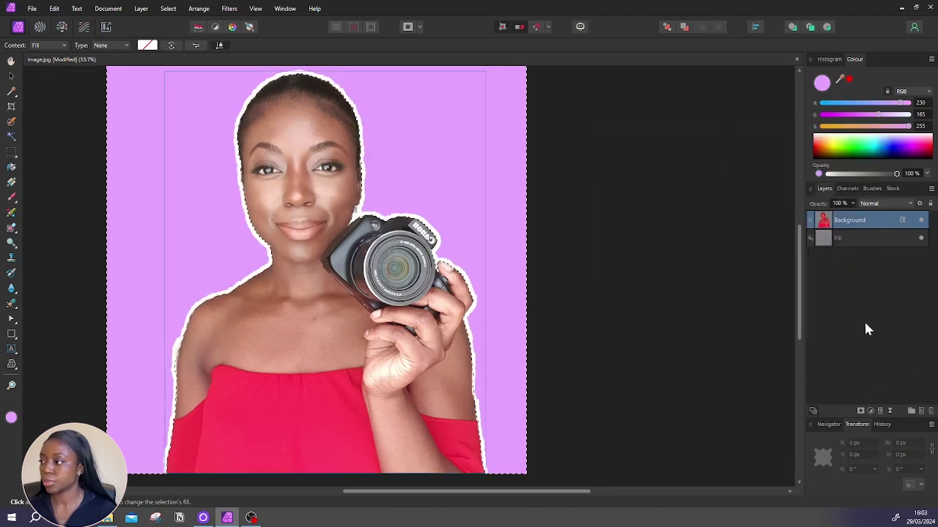
Step: Delete the purple fill layer beneath the portrait
click(852, 245)
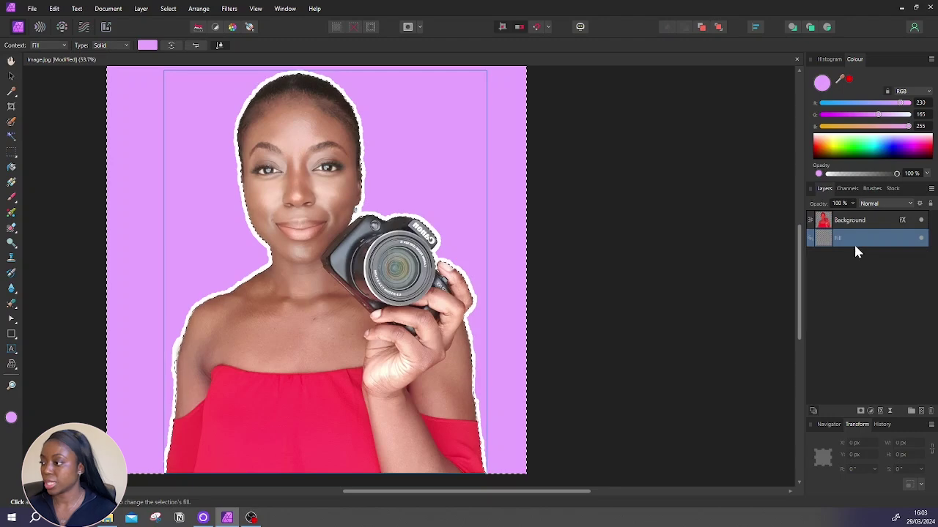
click(931, 410)
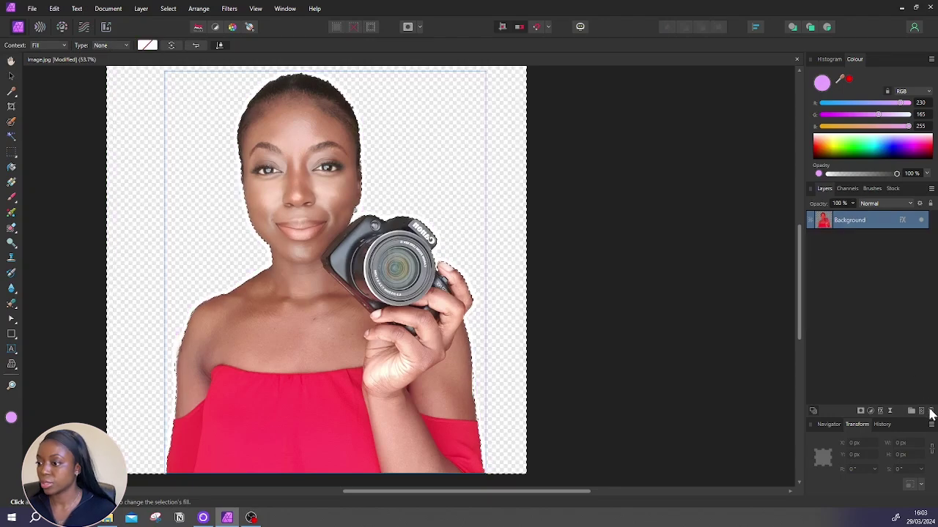
Step: Export the whole document as a 1600 × 1600 px PNG named "Image - transparent" in the Pictures > Affinity folder
click(32, 10)
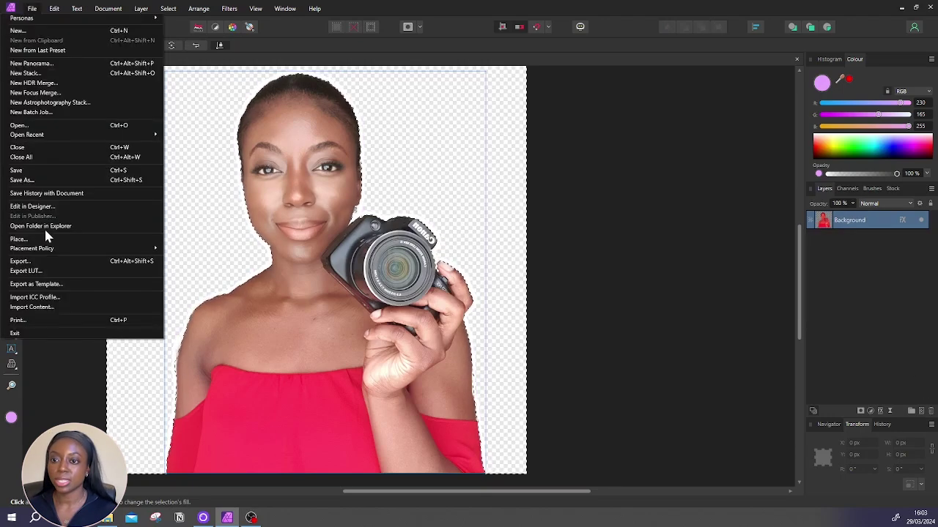
click(40, 261)
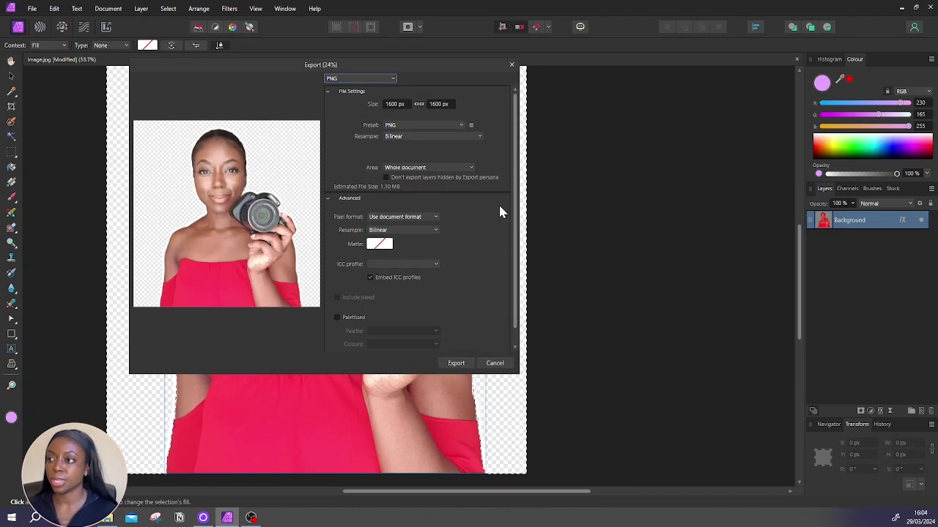
click(460, 364)
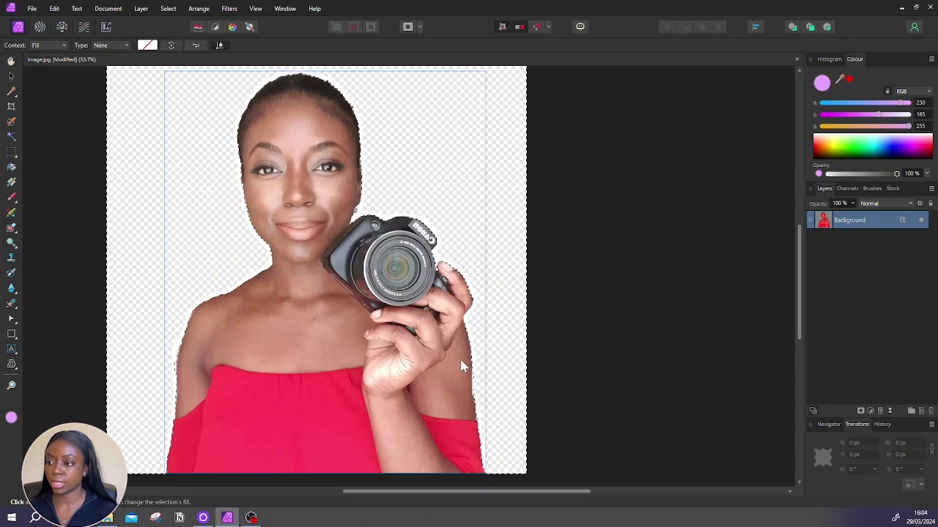
key(End)
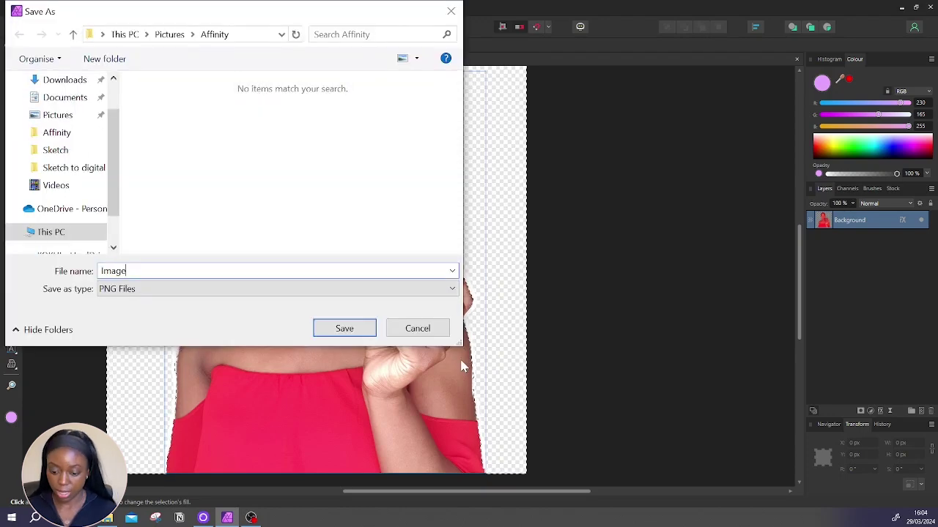
text(- transparent)
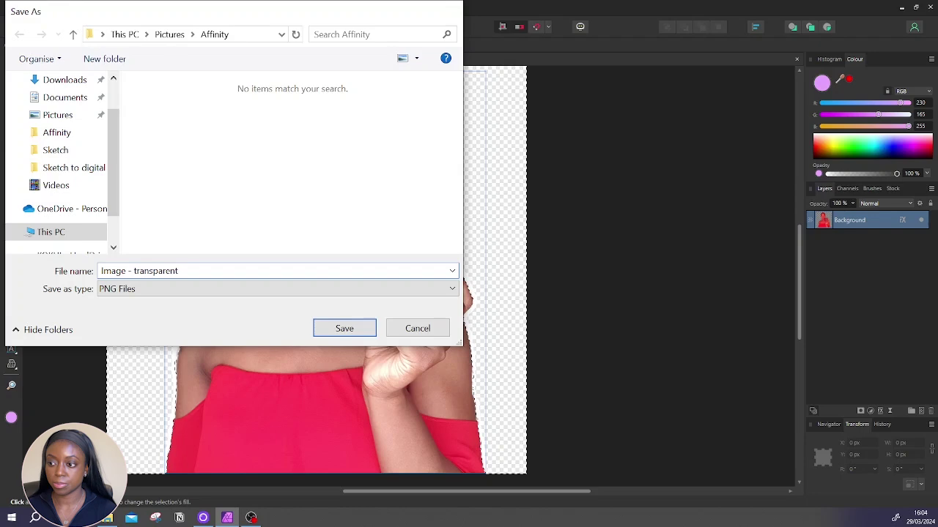
key(Return)
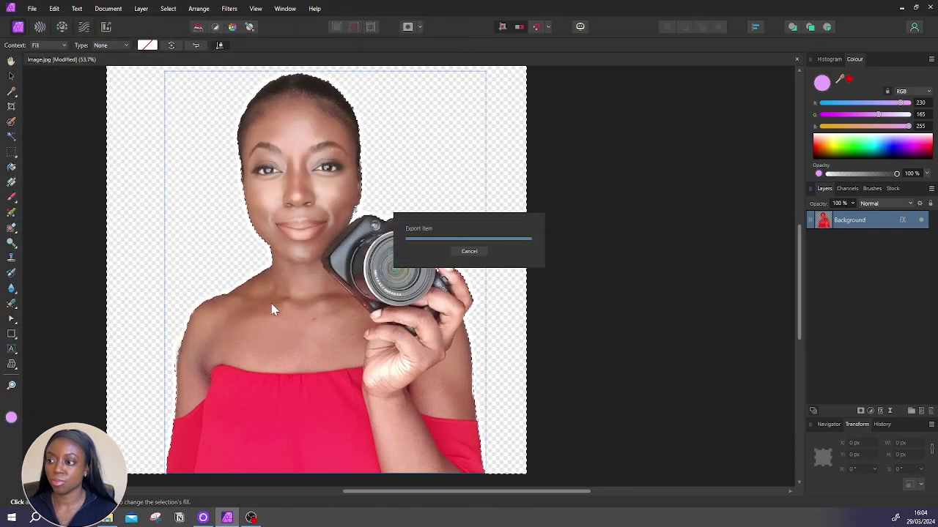
Step: Switch to File Explorer and open the exported "Image - transparent" picture from the Affinity folder
click(109, 518)
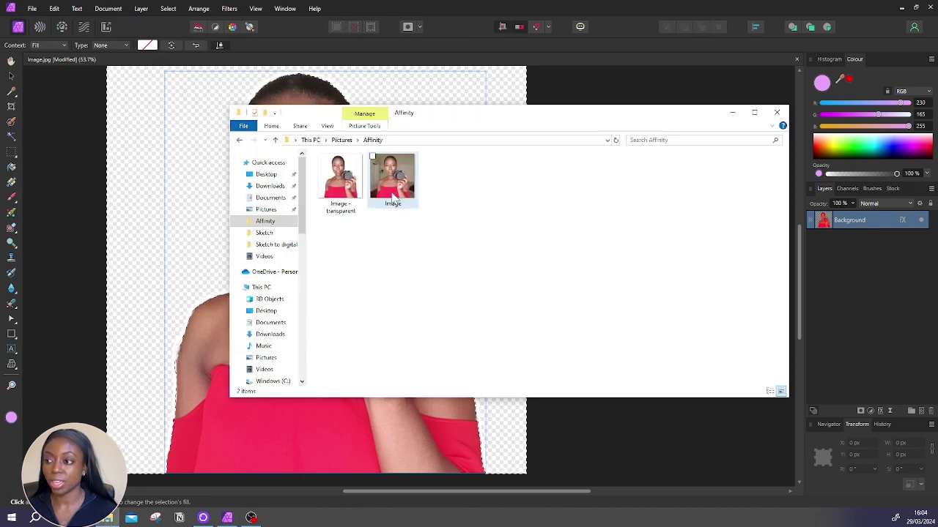
click(350, 191)
double_click(351, 191)
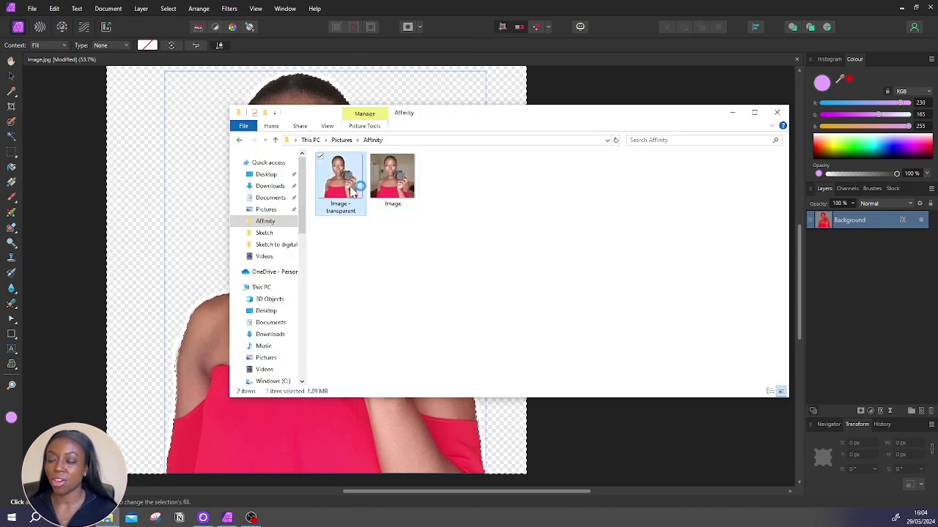